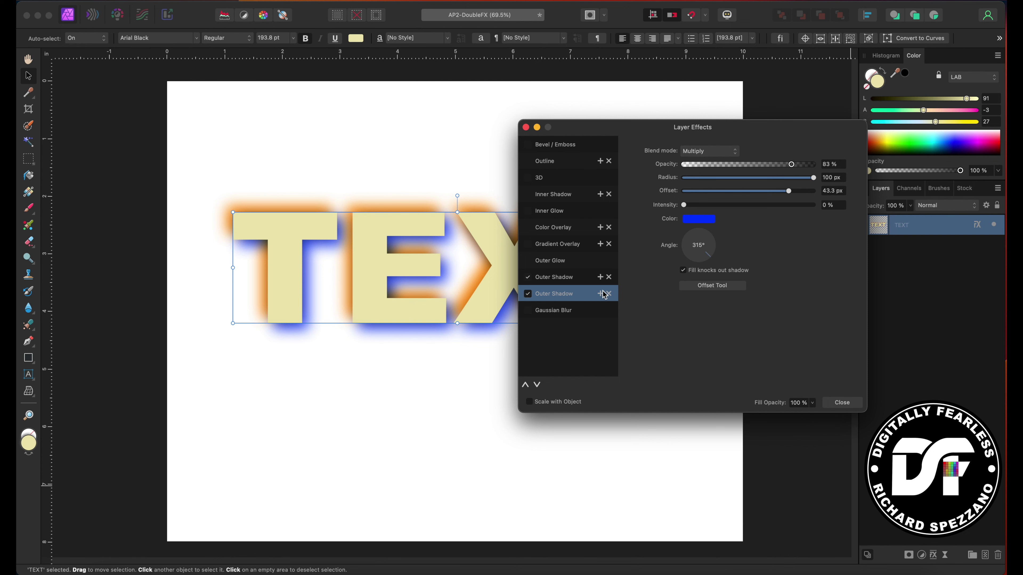
Duplicate the orange outer shadow on the text and make the copy green (00FF19) with 45.4 px radius and 7.3 px offset.
{"action": "left_click", "coordinate": [601, 277]}
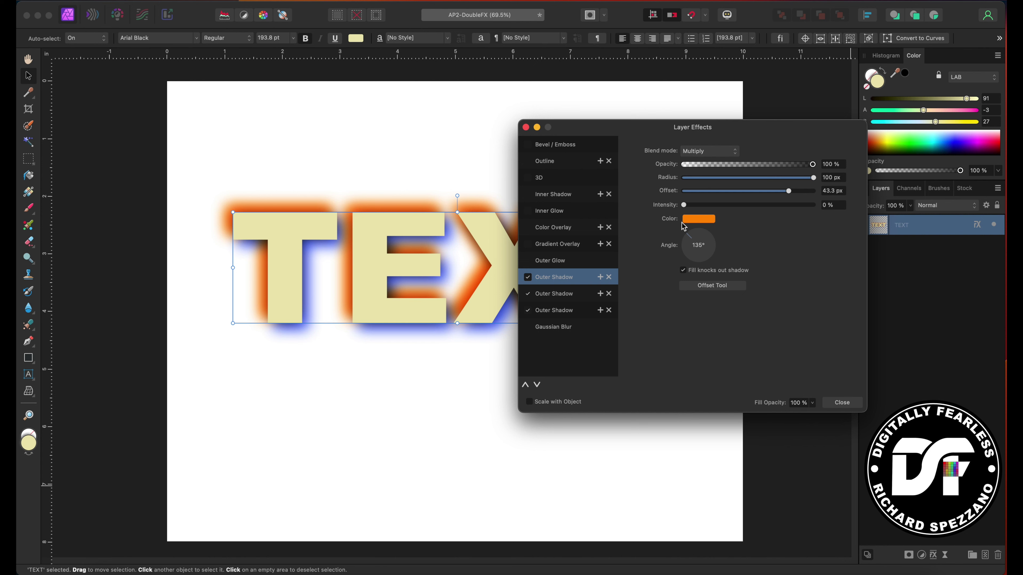
{"action": "left_click", "coordinate": [696, 221]}
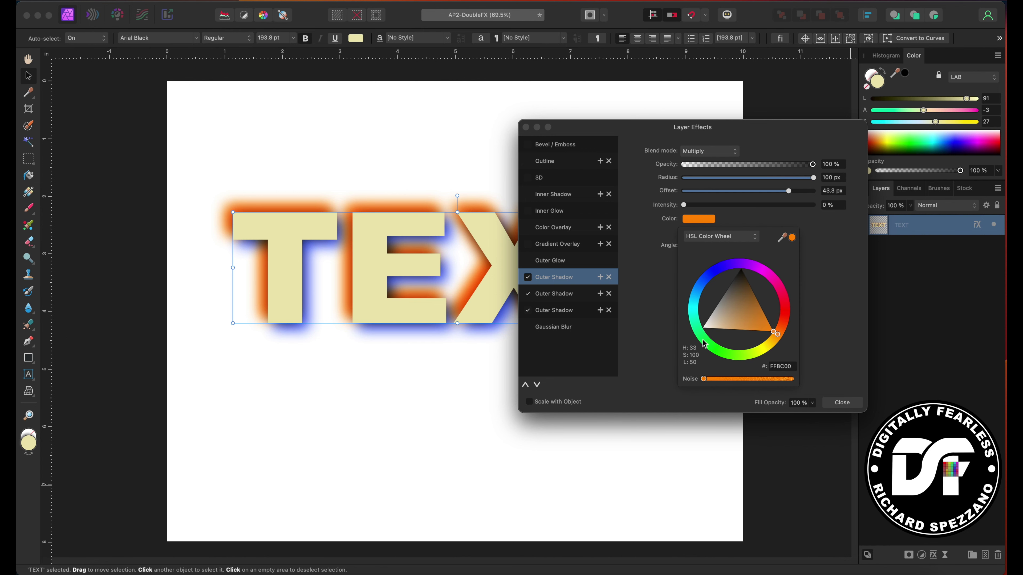
{"action": "left_click", "coordinate": [712, 346]}
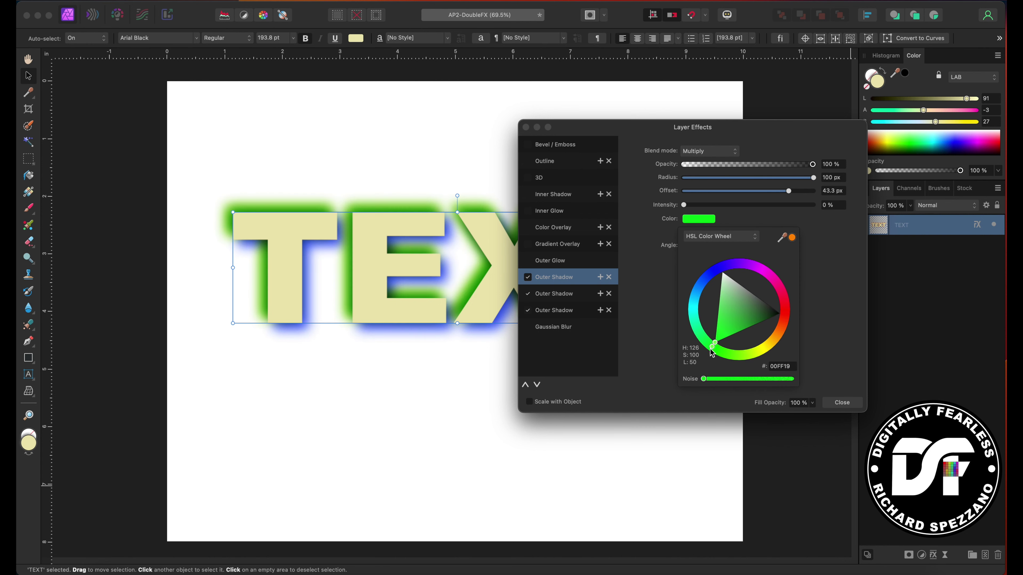
{"action": "left_click_drag", "start_coordinate": [789, 191], "coordinate": [714, 192]}
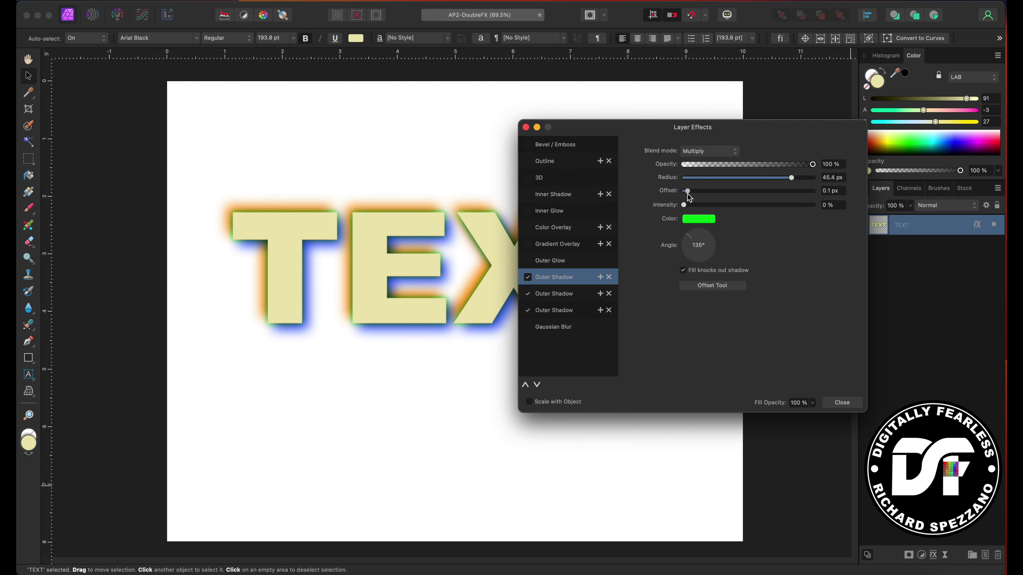
{"action": "mouse_move", "coordinate": [721, 192]}
{"action": "left_mouse_down"}
{"action": "mouse_move", "coordinate": [749, 198]}
{"action": "mouse_move", "coordinate": [736, 201]}
{"action": "left_mouse_up"}
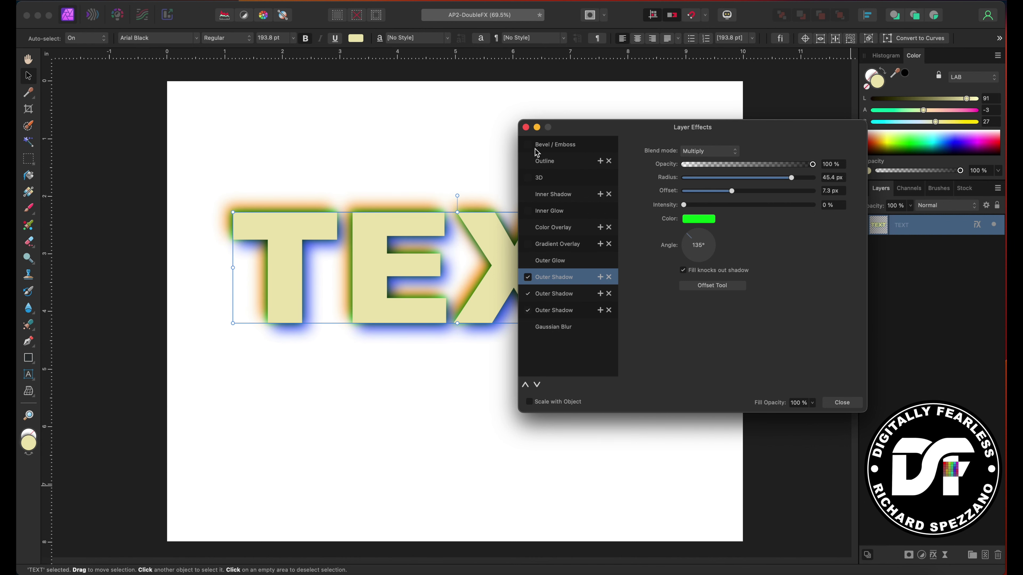
Enable an outline effect on the text with a radius of 23.8 px.
{"action": "key", "text": "super+equal"}
{"action": "key", "text": "super+equal"}
{"action": "key", "text": "super+equal"}
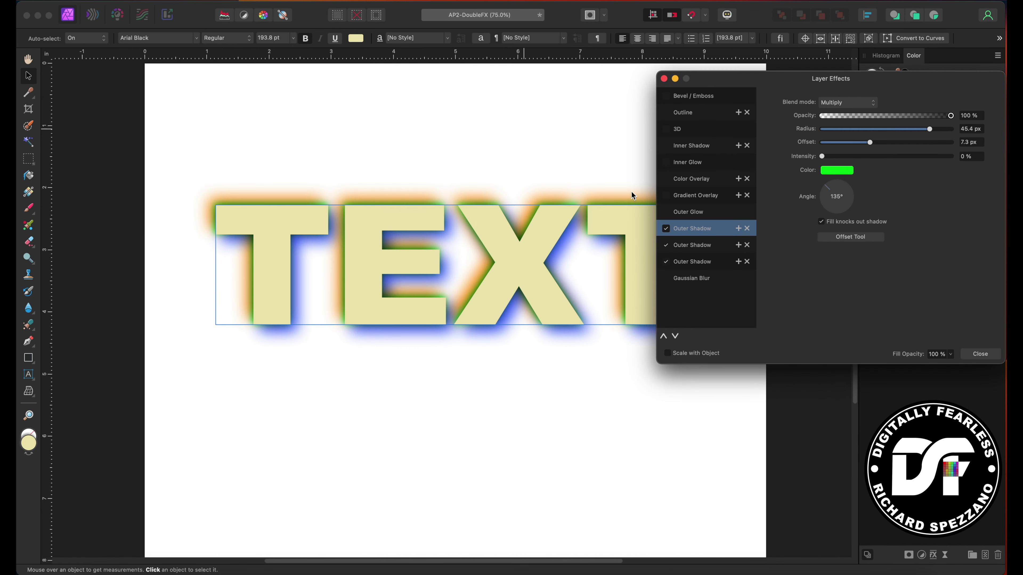
{"action": "left_click", "coordinate": [684, 114]}
{"action": "left_click_drag", "start_coordinate": [822, 129], "coordinate": [899, 128]}
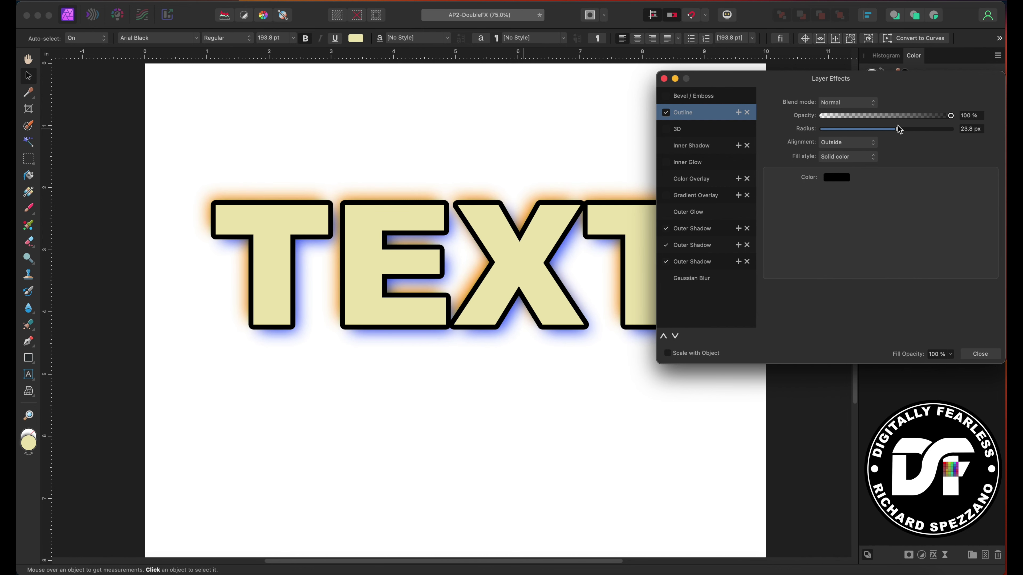
Add a second outline to the text, coloured blue (0078FF) with a radius of 9.8 px.
{"action": "left_click", "coordinate": [738, 113]}
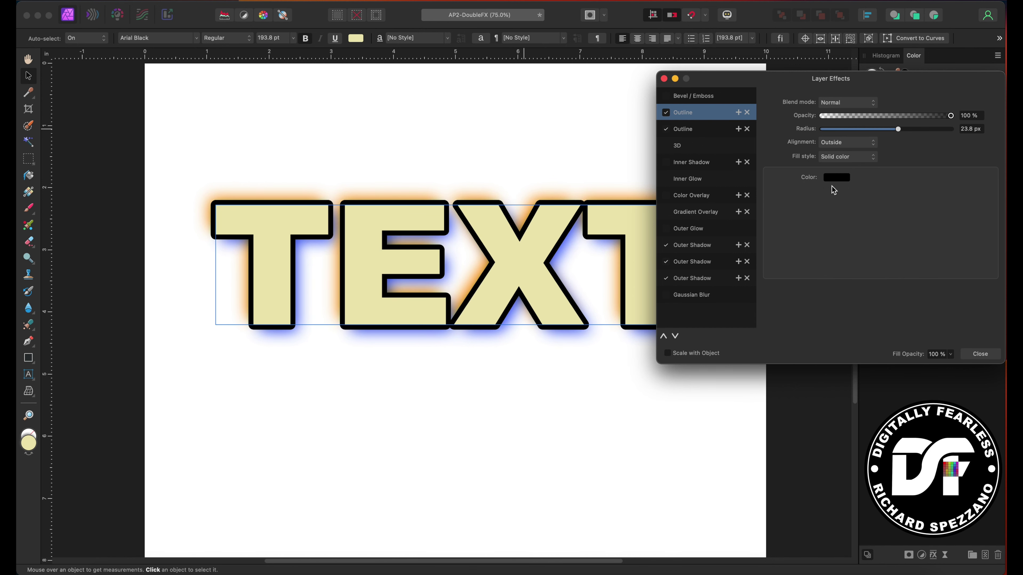
{"action": "left_click", "coordinate": [832, 179]}
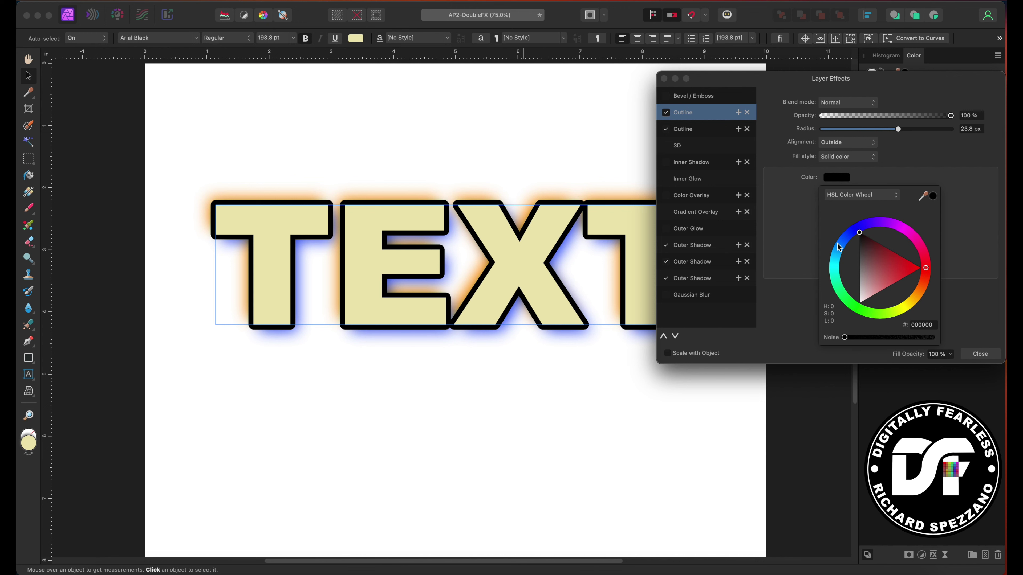
{"action": "left_click_drag", "start_coordinate": [838, 248], "coordinate": [842, 243]}
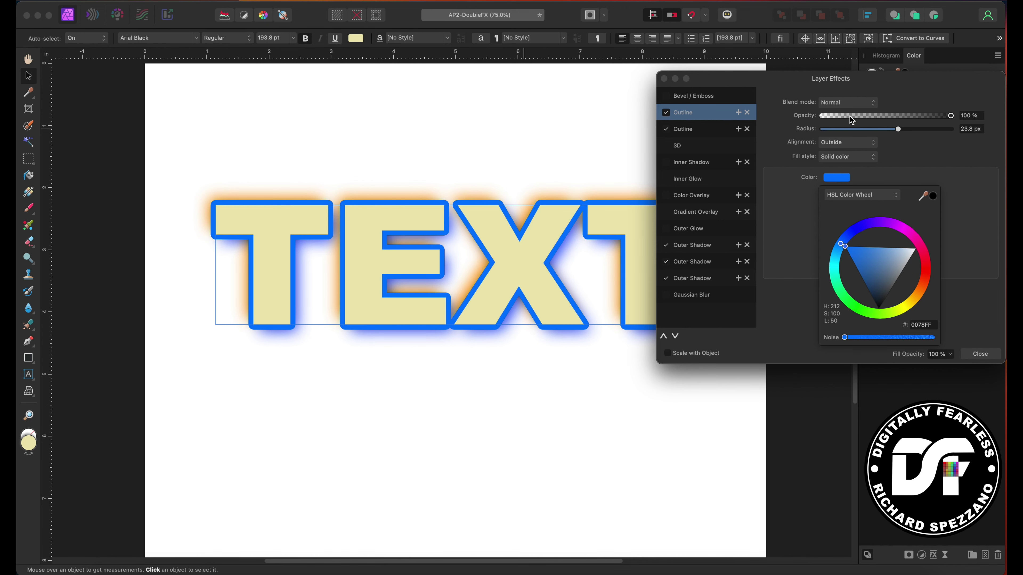
{"action": "mouse_move", "coordinate": [897, 130]}
{"action": "left_mouse_down"}
{"action": "mouse_move", "coordinate": [846, 135]}
{"action": "mouse_move", "coordinate": [888, 129]}
{"action": "left_mouse_up"}
{"action": "key", "text": "super+plus"}
{"action": "key", "text": "super+plus"}
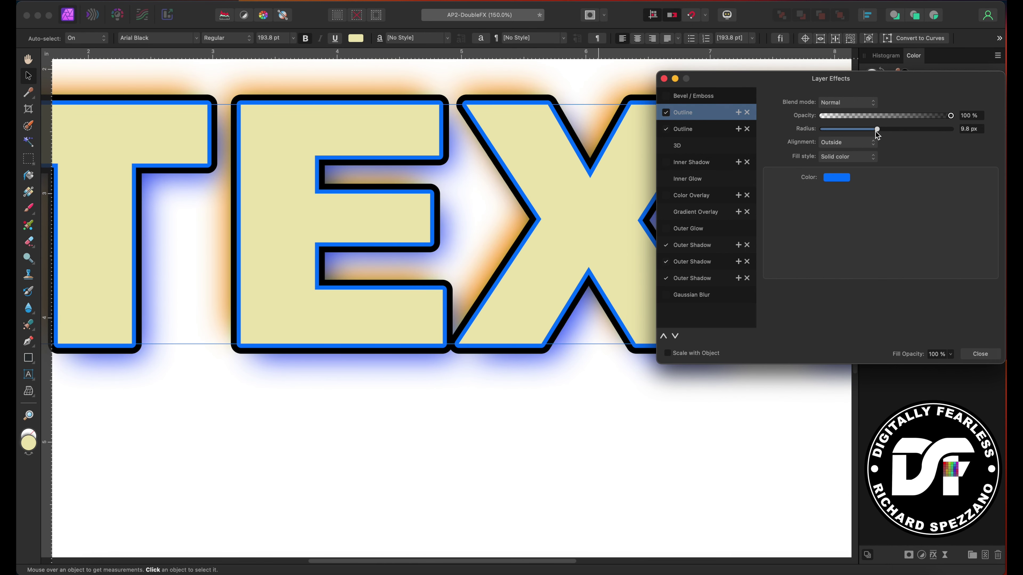
Try Center alignment on the blue outline, then set its alignment to Inside.
{"action": "left_click", "coordinate": [857, 145]}
{"action": "left_click", "coordinate": [850, 152]}
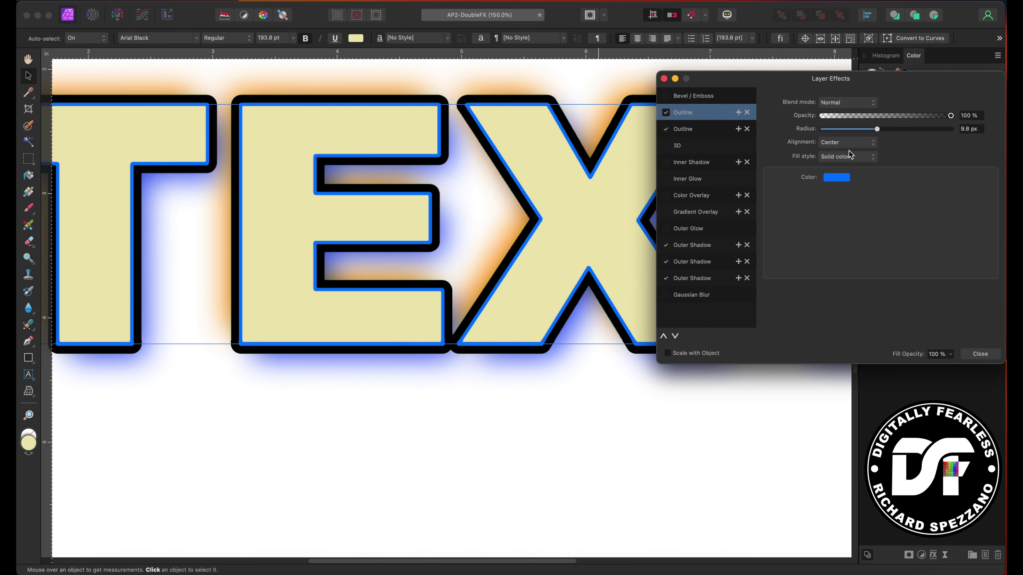
{"action": "left_click", "coordinate": [842, 142]}
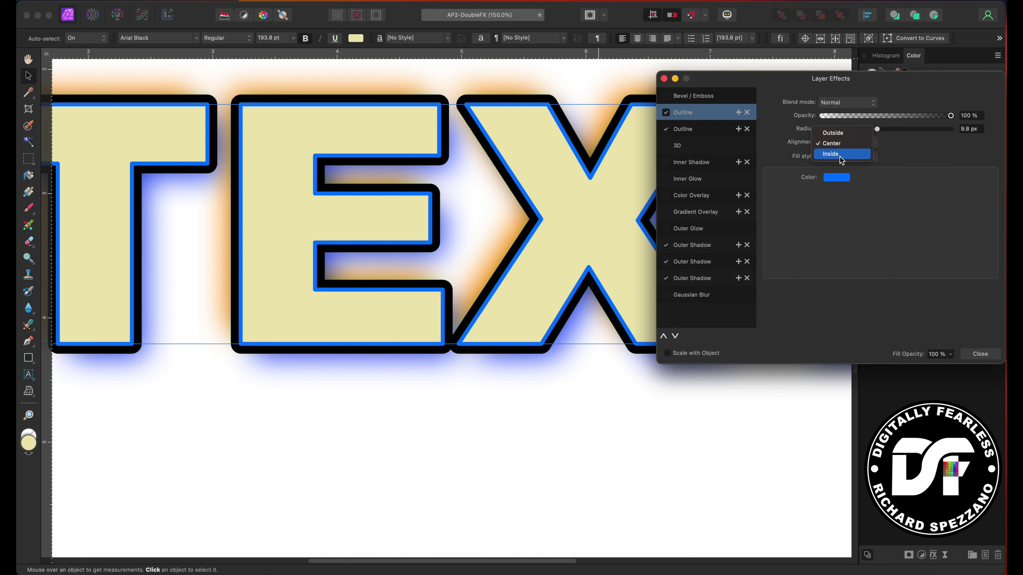
{"action": "left_click", "coordinate": [840, 154]}
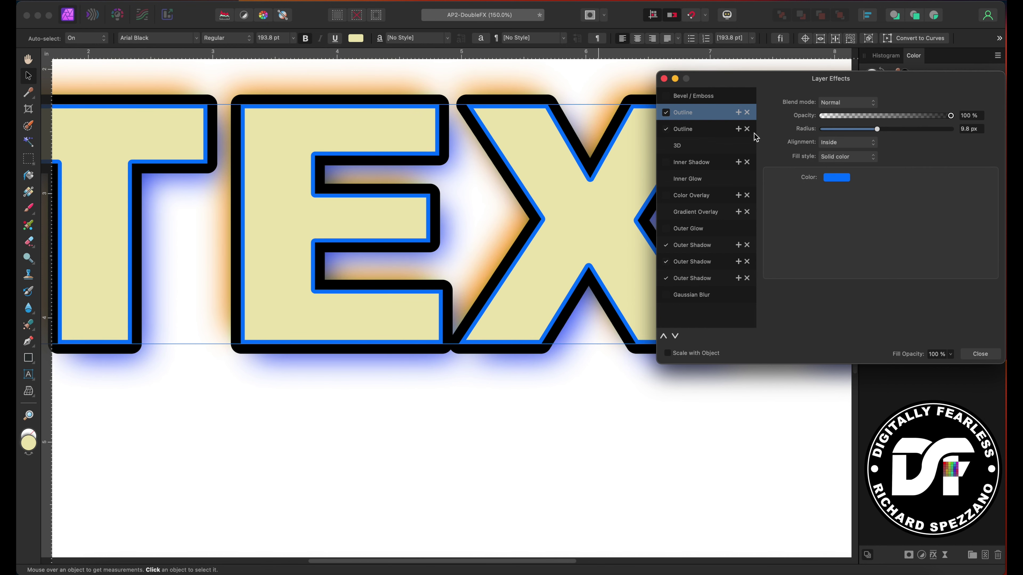
Duplicate the blue outline, colour the copy red (FF0010) and set its alignment to Outside.
{"action": "left_click", "coordinate": [738, 114]}
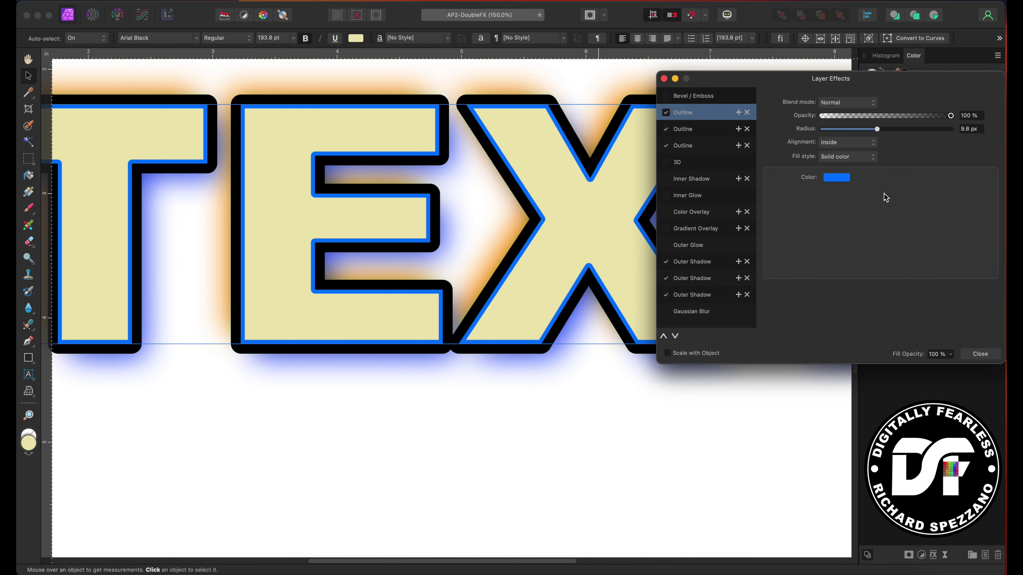
{"action": "left_click", "coordinate": [837, 180]}
{"action": "left_click", "coordinate": [929, 265]}
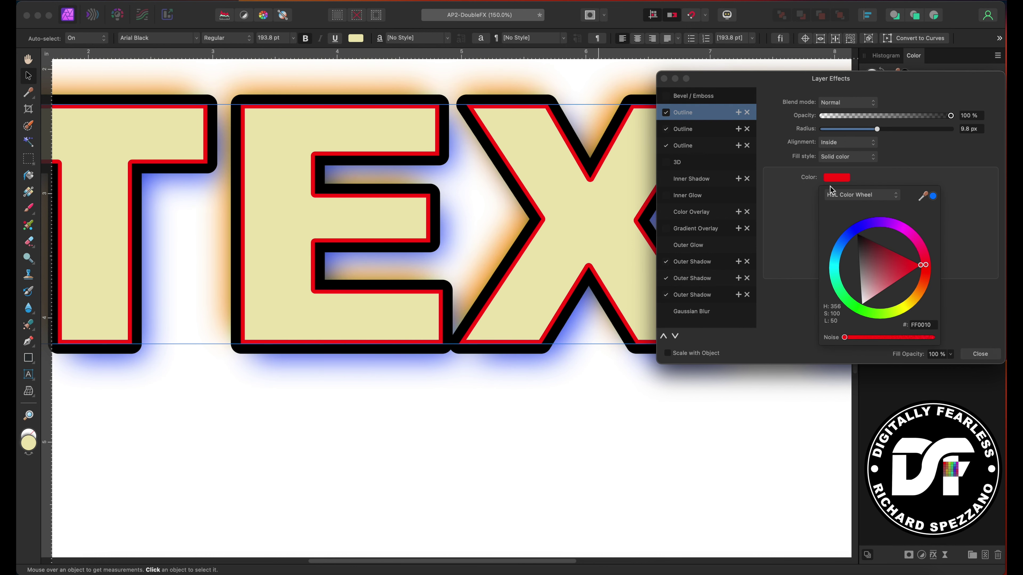
{"action": "left_click", "coordinate": [847, 144]}
{"action": "left_click", "coordinate": [843, 122]}
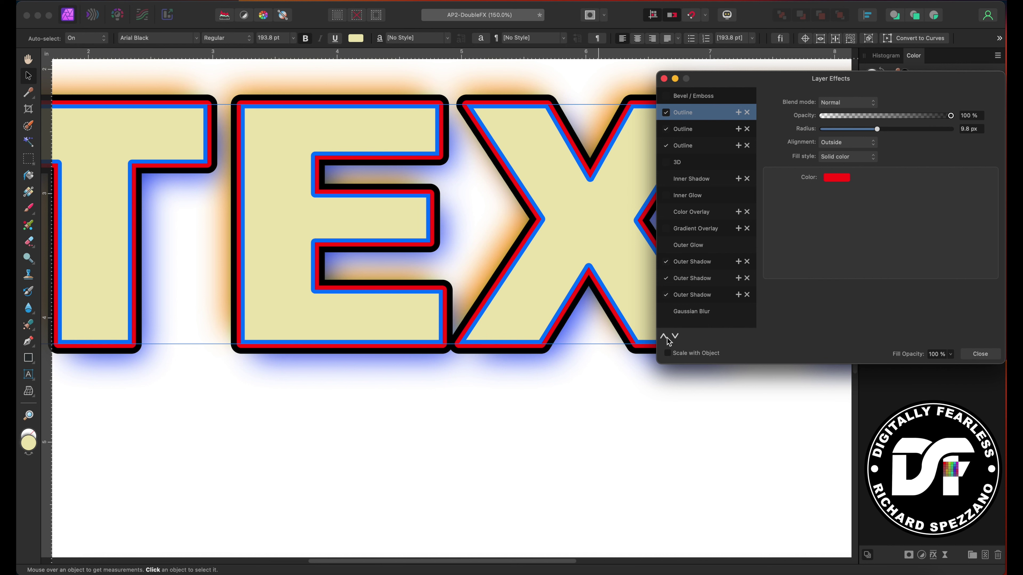
Move the red outline below the other two outlines and set its radius to 35.8 px.
{"action": "left_click", "coordinate": [675, 338]}
{"action": "left_click", "coordinate": [676, 338]}
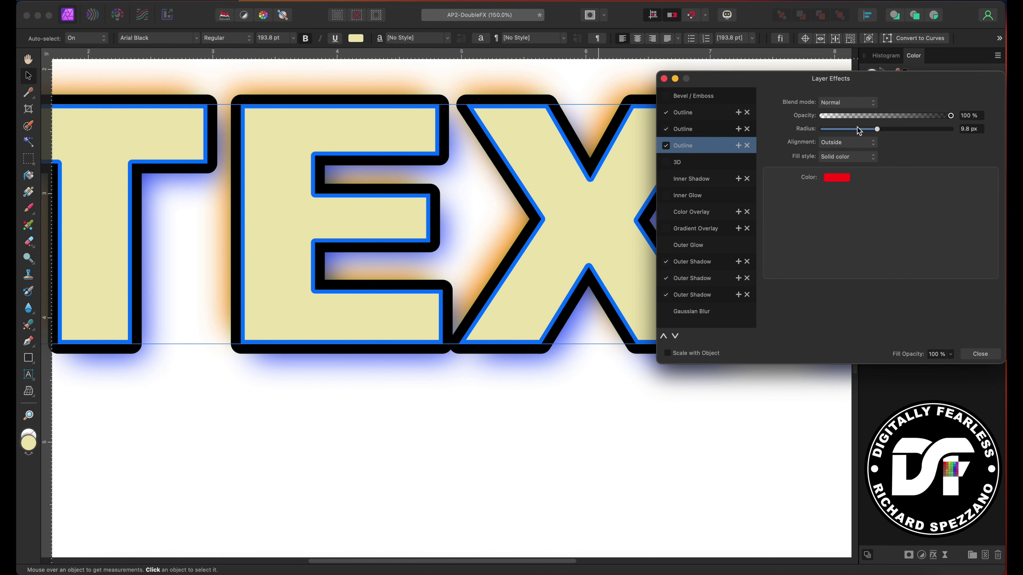
{"action": "left_click_drag", "start_coordinate": [878, 131], "coordinate": [917, 129]}
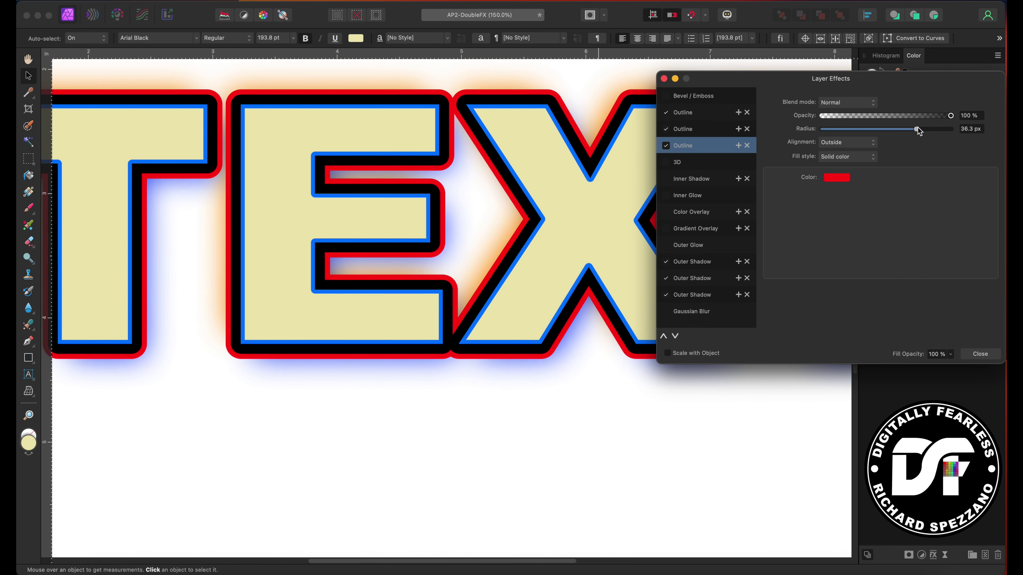
{"action": "left_click_drag", "start_coordinate": [917, 128], "coordinate": [915, 129]}
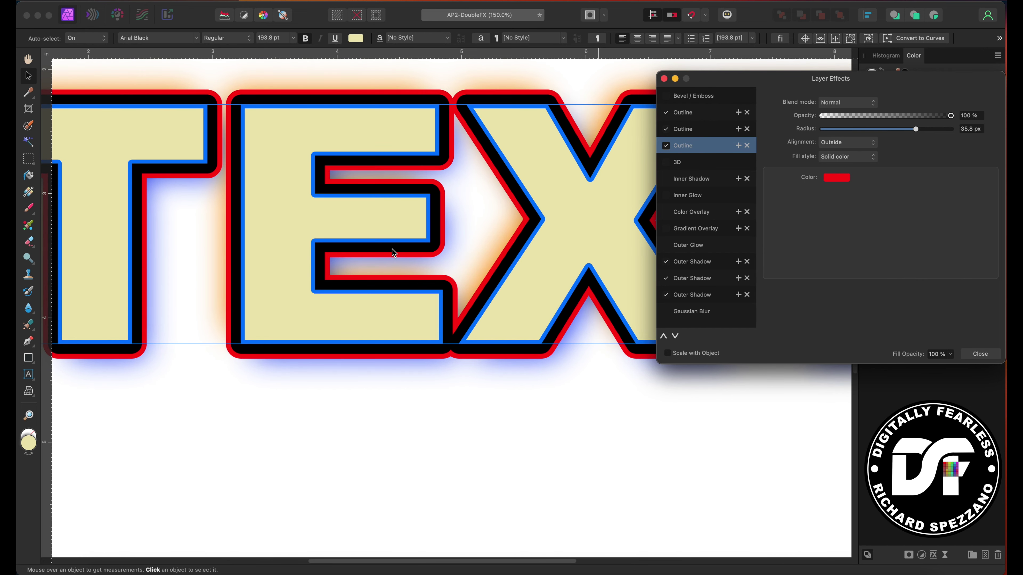
Try setting the text's fill colour to none, and undo that change.
{"action": "key", "text": "super+minus"}
{"action": "key", "text": "super+minus"}
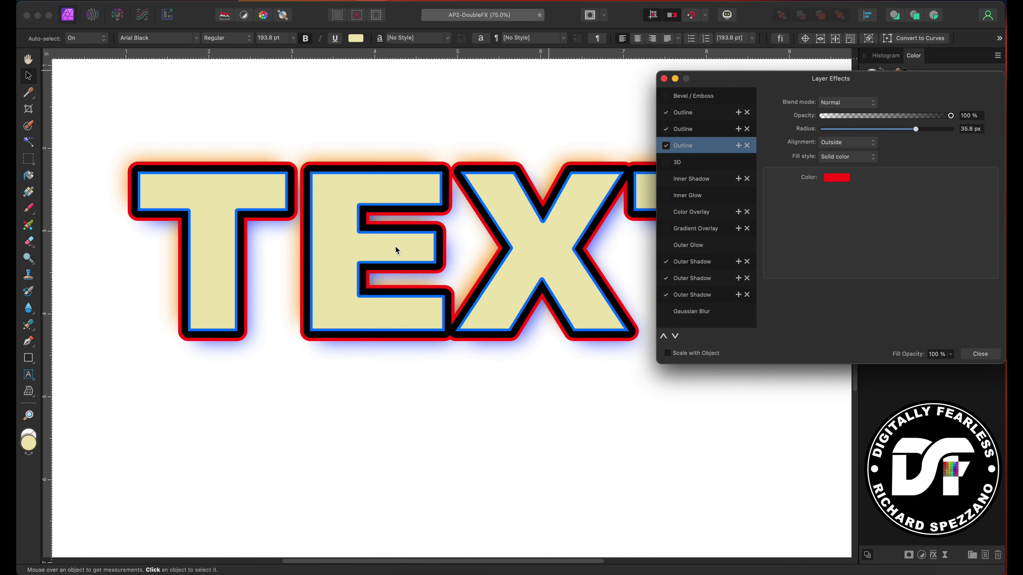
{"action": "left_click_drag", "start_coordinate": [721, 78], "coordinate": [710, 335]}
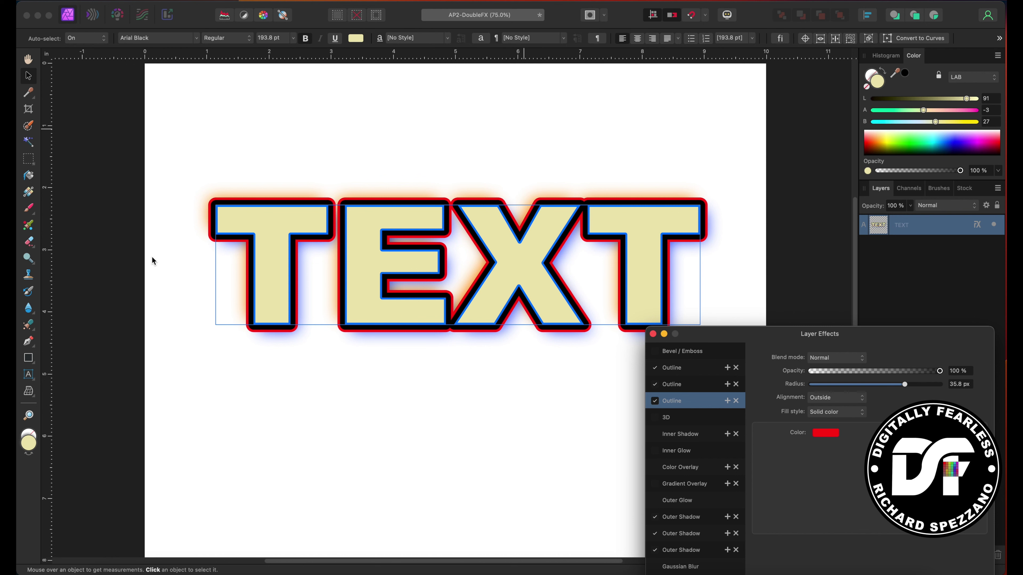
{"action": "left_click", "coordinate": [275, 219]}
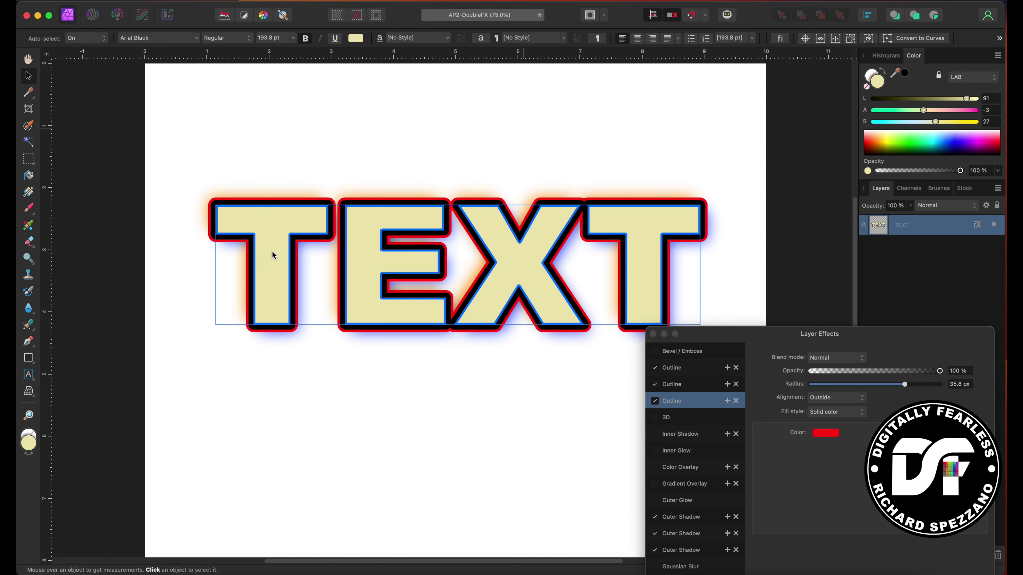
{"action": "left_click", "coordinate": [355, 39]}
{"action": "left_click", "coordinate": [470, 52]}
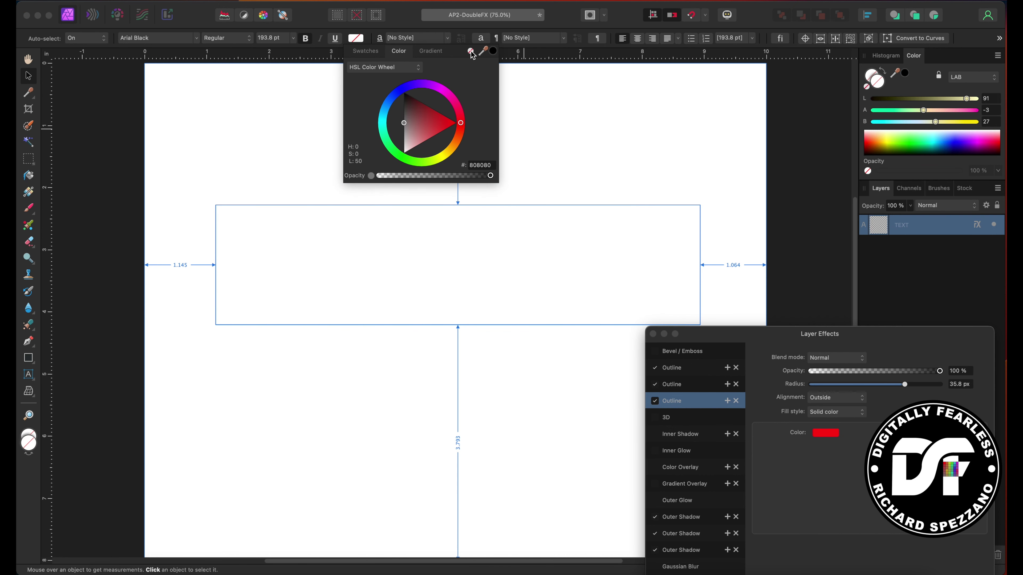
{"action": "key", "text": "super+z"}
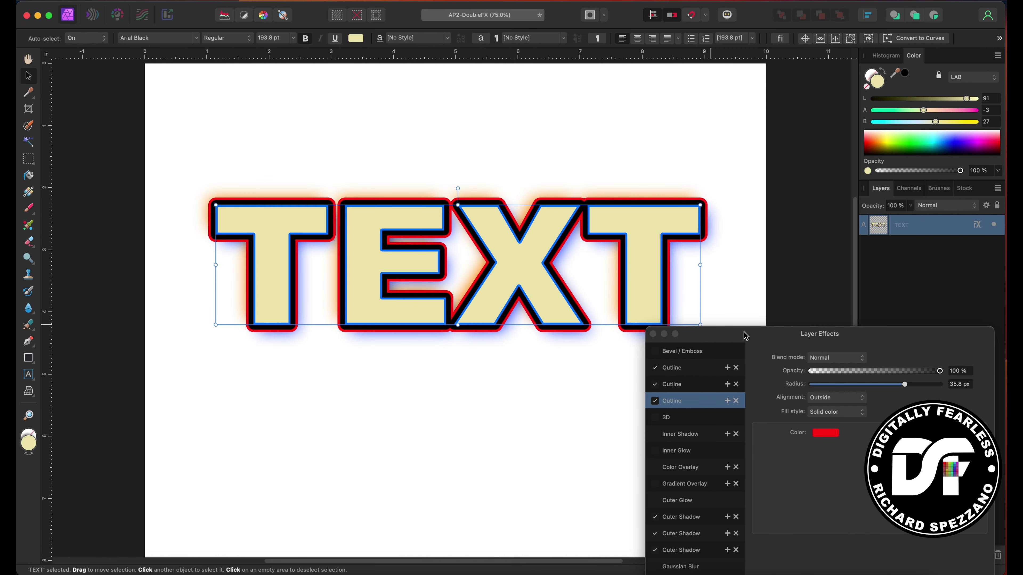
Lower the text's fill opacity to 0 % in the layer effects and inspect the outlined letters up close.
{"action": "left_click_drag", "start_coordinate": [746, 336], "coordinate": [668, 103]}
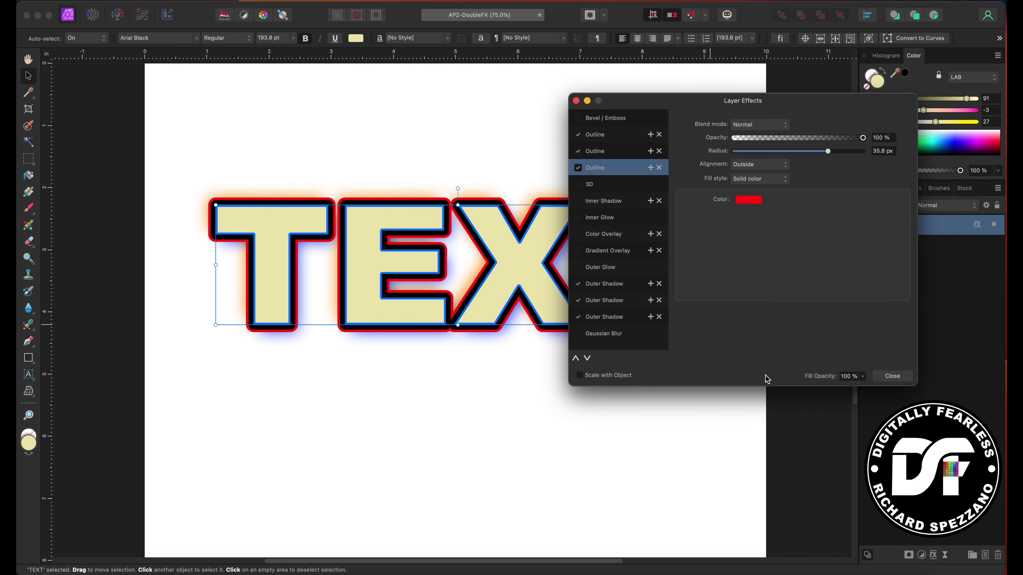
{"action": "left_click", "coordinate": [862, 377]}
{"action": "left_click_drag", "start_coordinate": [865, 387], "coordinate": [736, 393]}
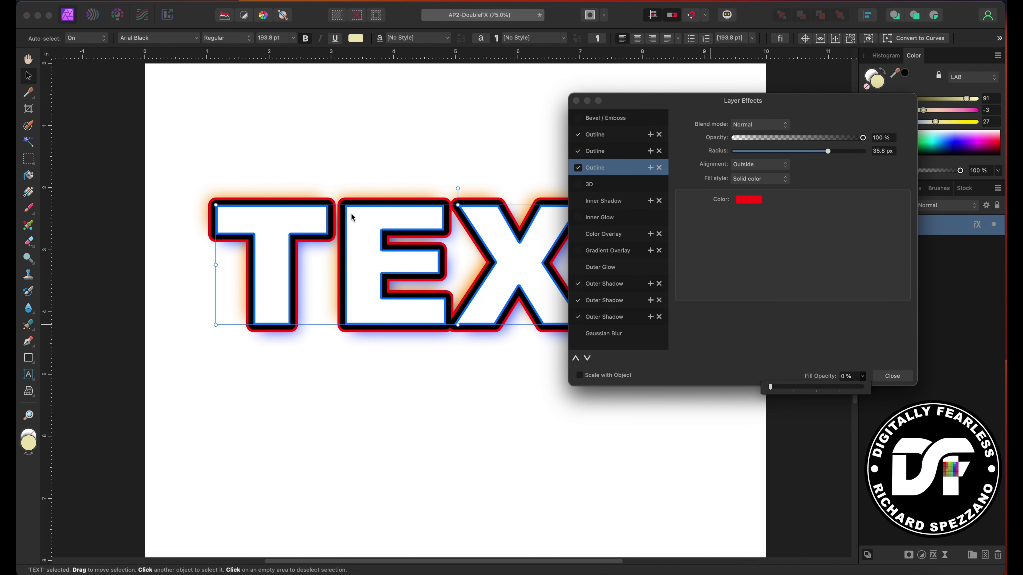
{"action": "scroll", "coordinate": [402, 216], "scroll_direction": "up", "scroll_amount": 8}
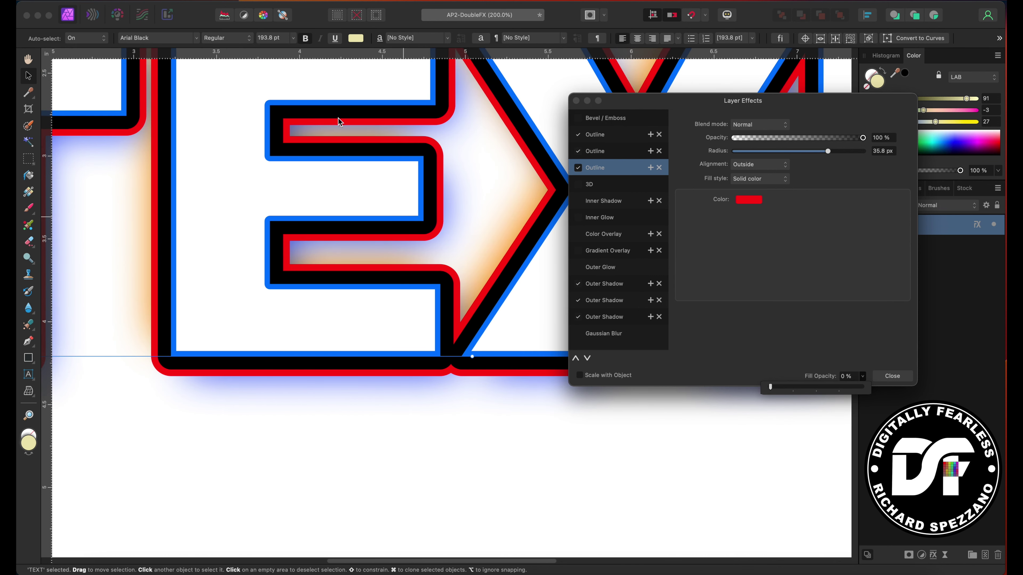
{"action": "key", "text": "super+1"}
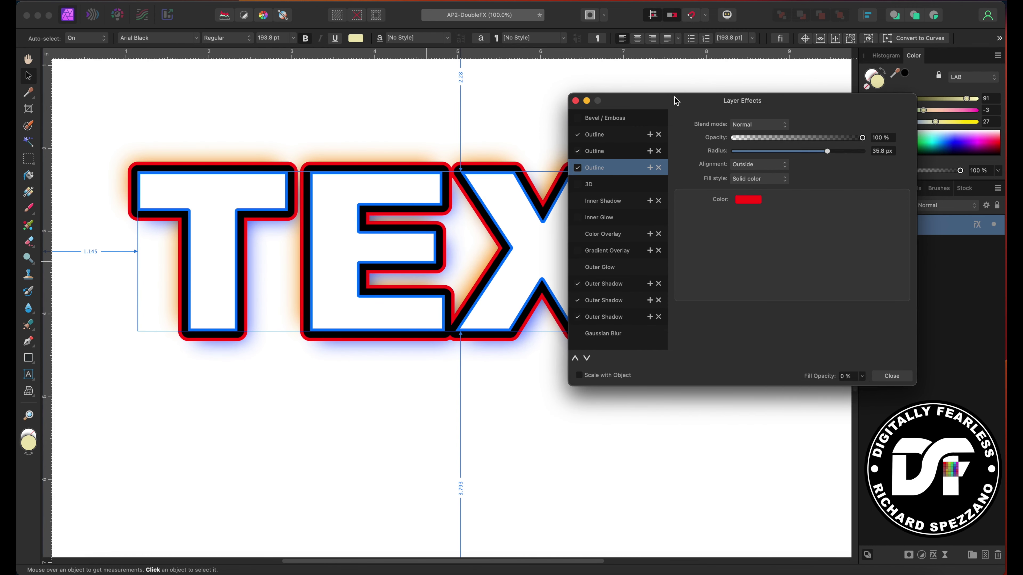
Draw a purple rectangle on the canvas below the first letters of the text.
{"action": "left_click_drag", "start_coordinate": [676, 99], "coordinate": [622, 60]}
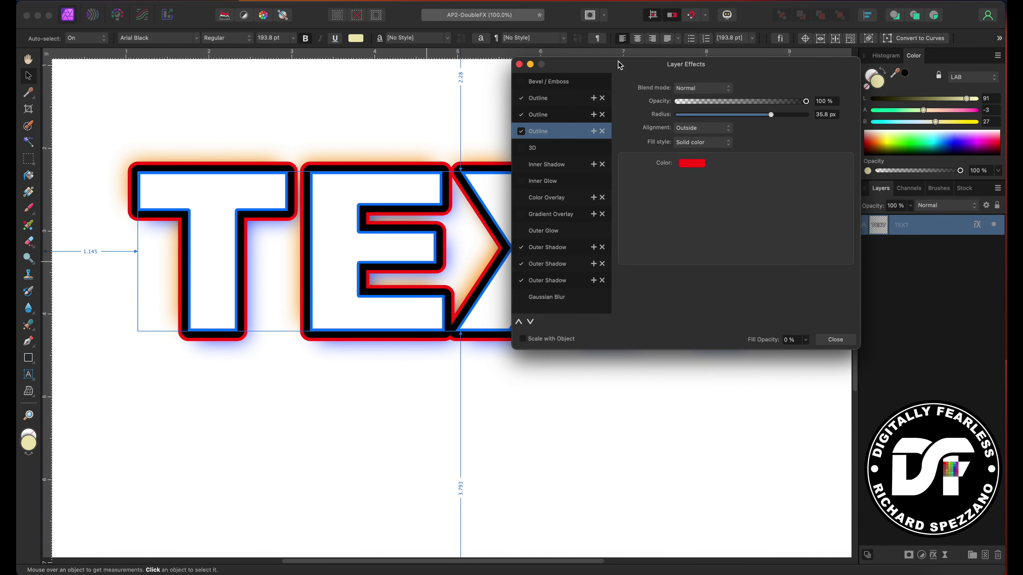
{"action": "left_click", "coordinate": [29, 357]}
{"action": "mouse_move", "coordinate": [197, 379]}
{"action": "left_mouse_down"}
{"action": "mouse_move", "coordinate": [269, 461]}
{"action": "mouse_move", "coordinate": [327, 500]}
{"action": "left_mouse_up"}
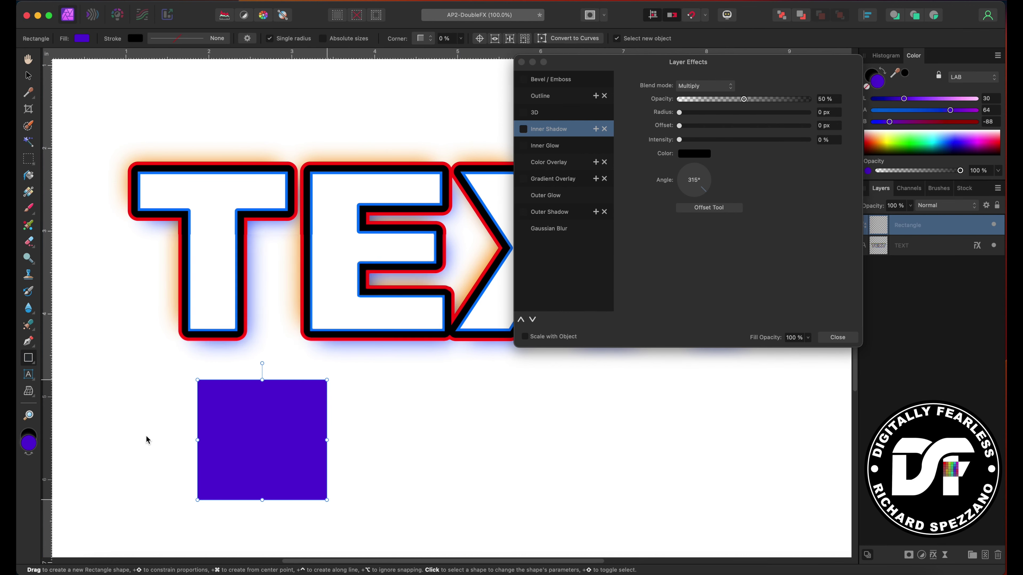
Draw a purple double star on the canvas beside the rectangle.
{"action": "left_click", "coordinate": [29, 359]}
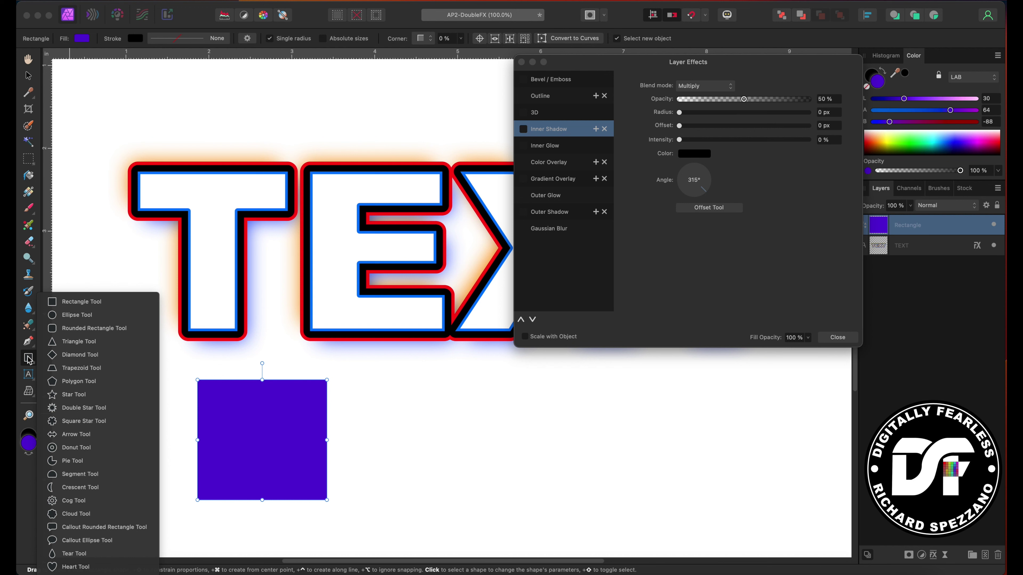
{"action": "left_click", "coordinate": [55, 407]}
{"action": "left_click_drag", "start_coordinate": [452, 385], "coordinate": [614, 531]}
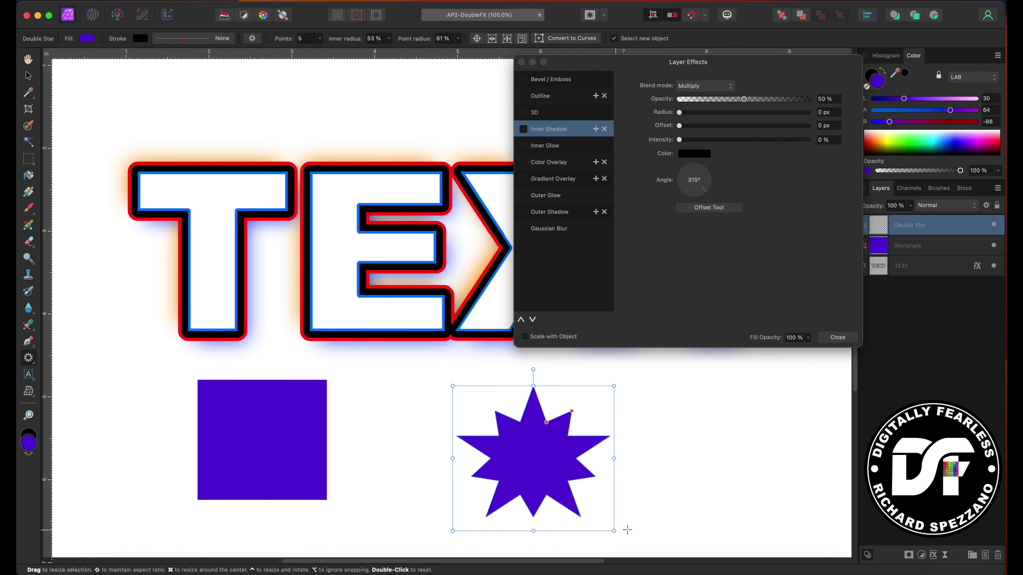
Copy the layer effects of the TEXT layer onto the purple rectangle.
{"action": "left_click", "coordinate": [28, 76]}
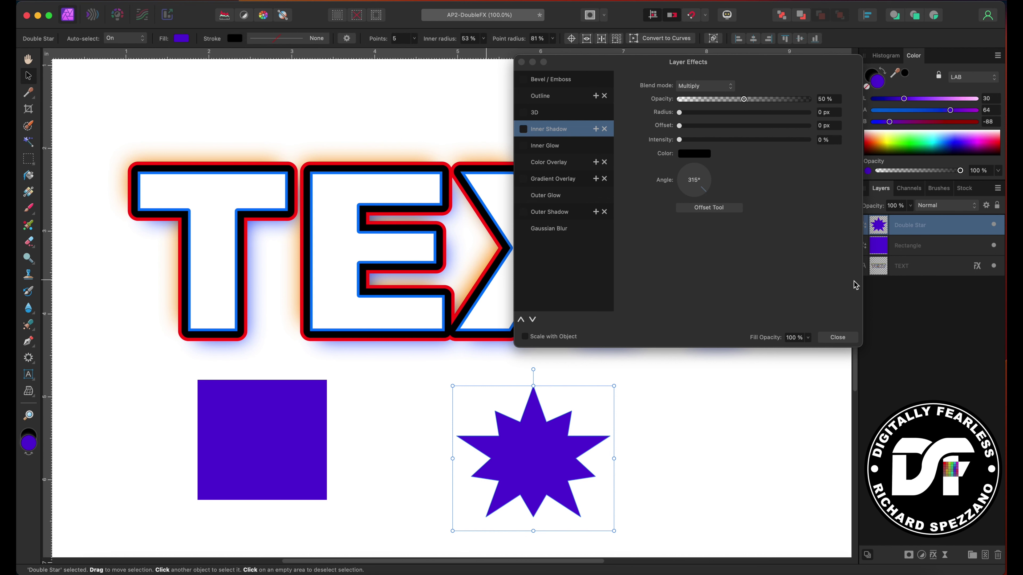
{"action": "left_click", "coordinate": [925, 266]}
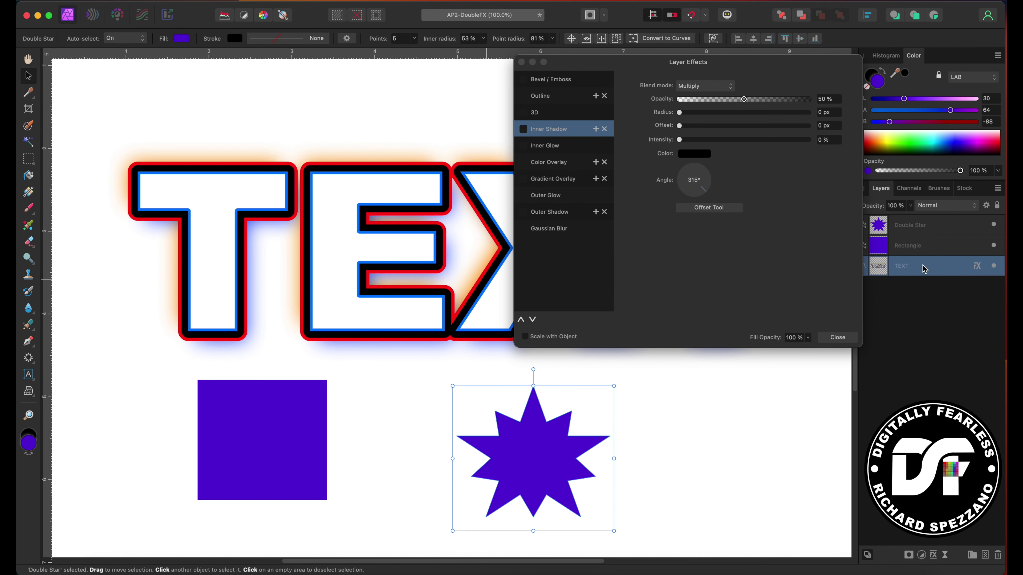
{"action": "double_click", "coordinate": [242, 212]}
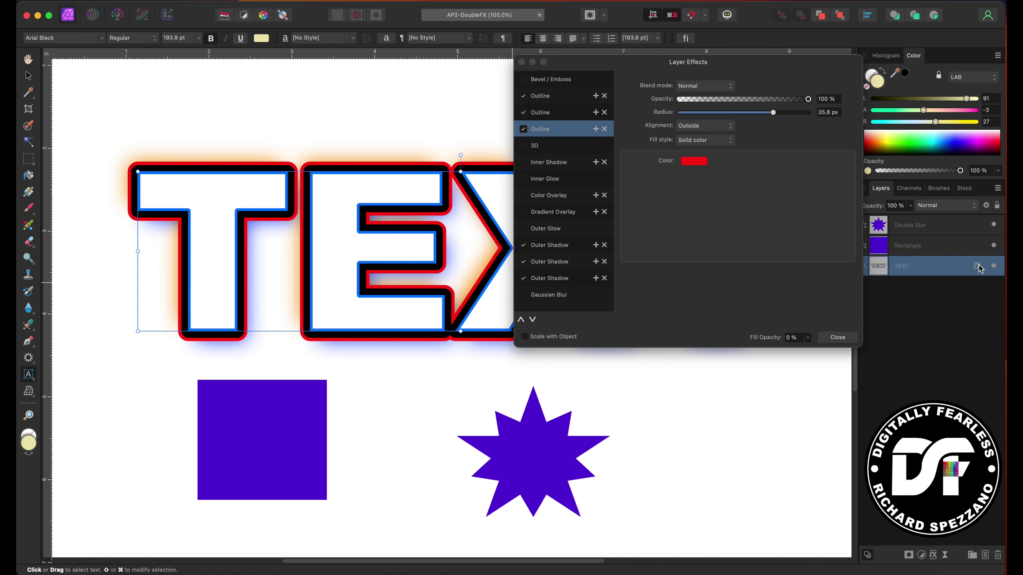
{"action": "left_click_drag", "start_coordinate": [979, 269], "coordinate": [977, 253]}
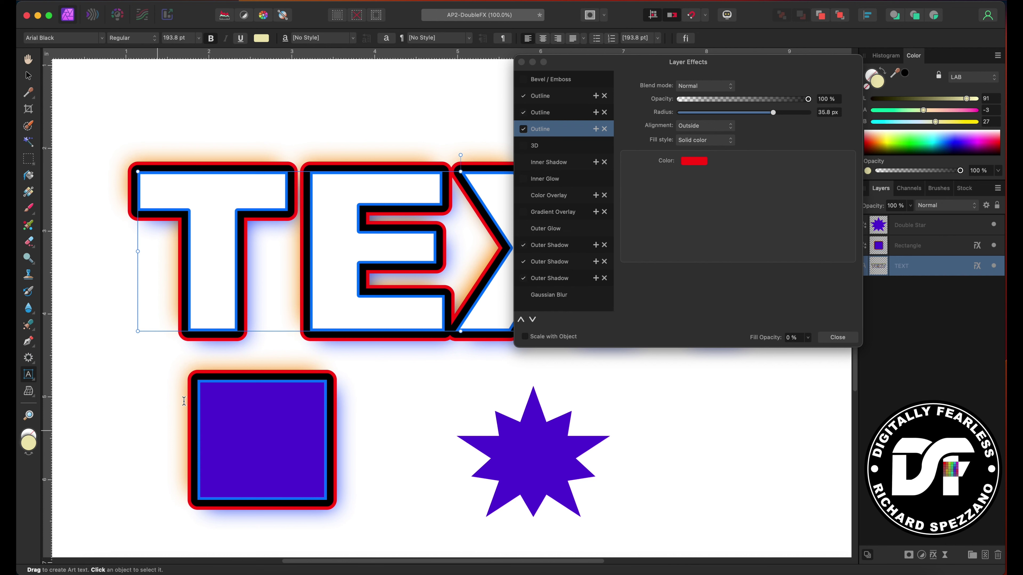
Recolour the rectangle's fill to a light mint green.
{"action": "left_click", "coordinate": [269, 429]}
{"action": "left_click", "coordinate": [902, 147]}
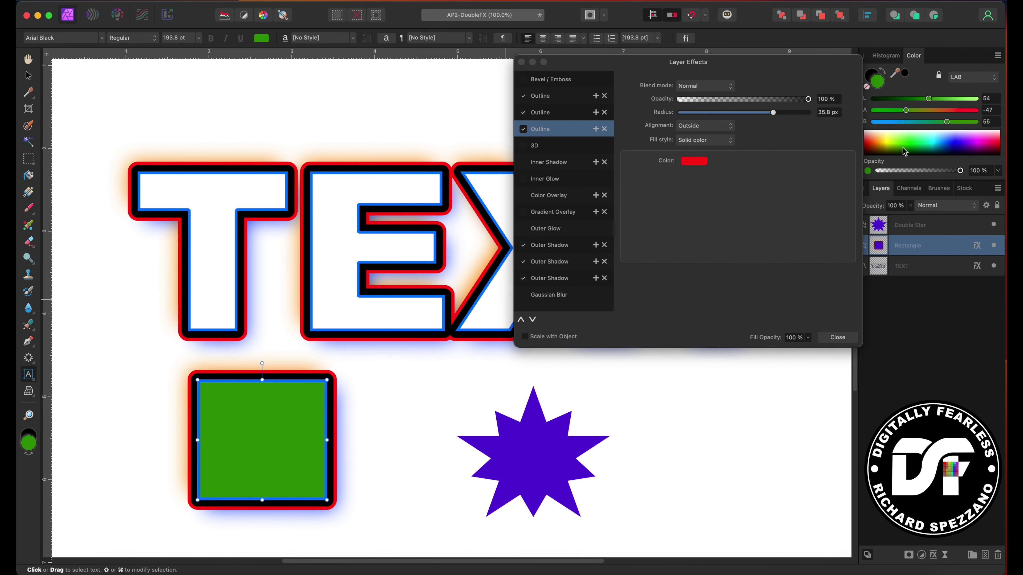
{"action": "left_click", "coordinate": [925, 143]}
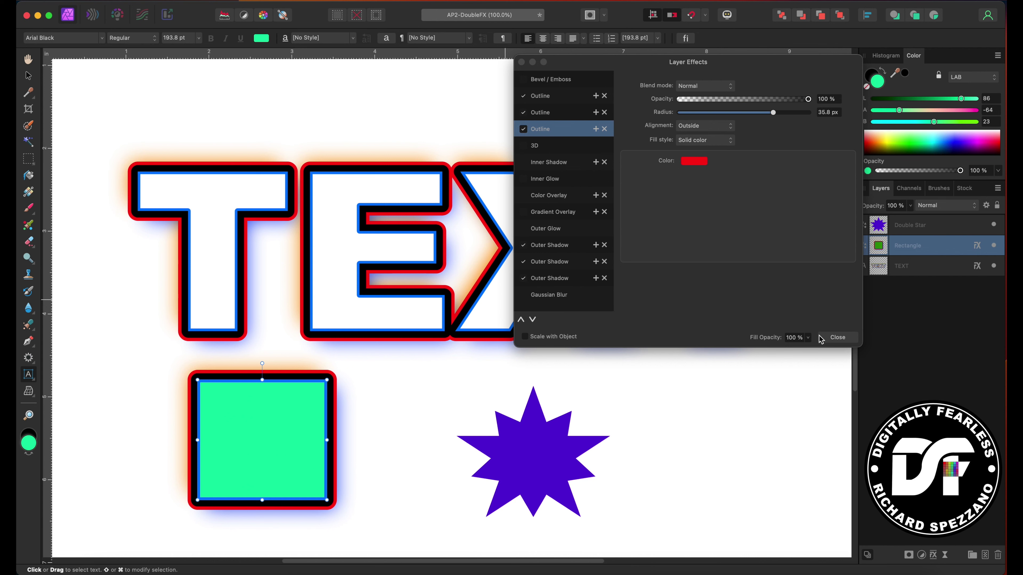
Try a fill opacity of 0 % on the rectangle, and return it to 100 %.
{"action": "left_click", "coordinate": [809, 338]}
{"action": "left_click_drag", "start_coordinate": [807, 349], "coordinate": [656, 336]}
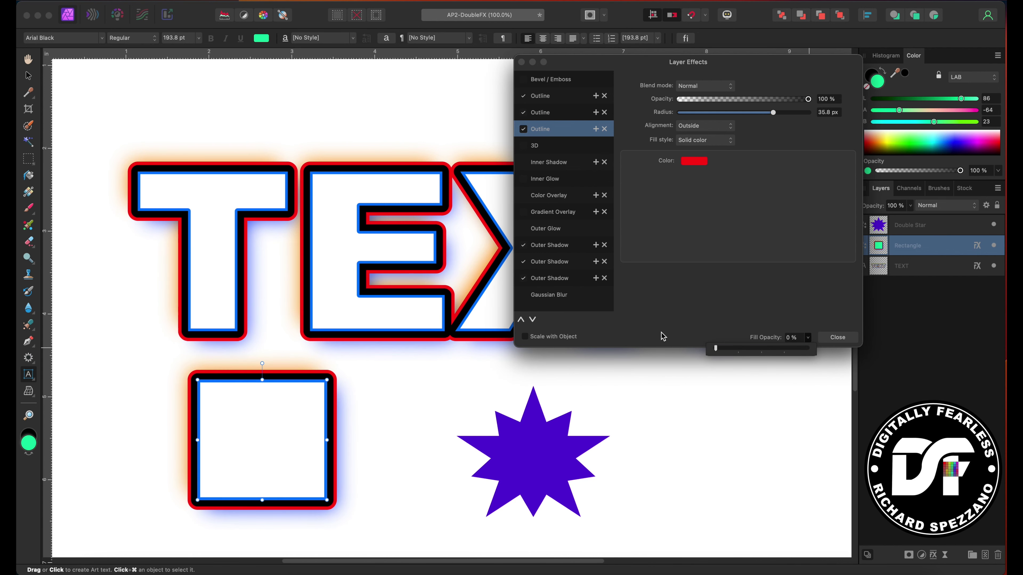
{"action": "left_click_drag", "start_coordinate": [716, 349], "coordinate": [807, 349]}
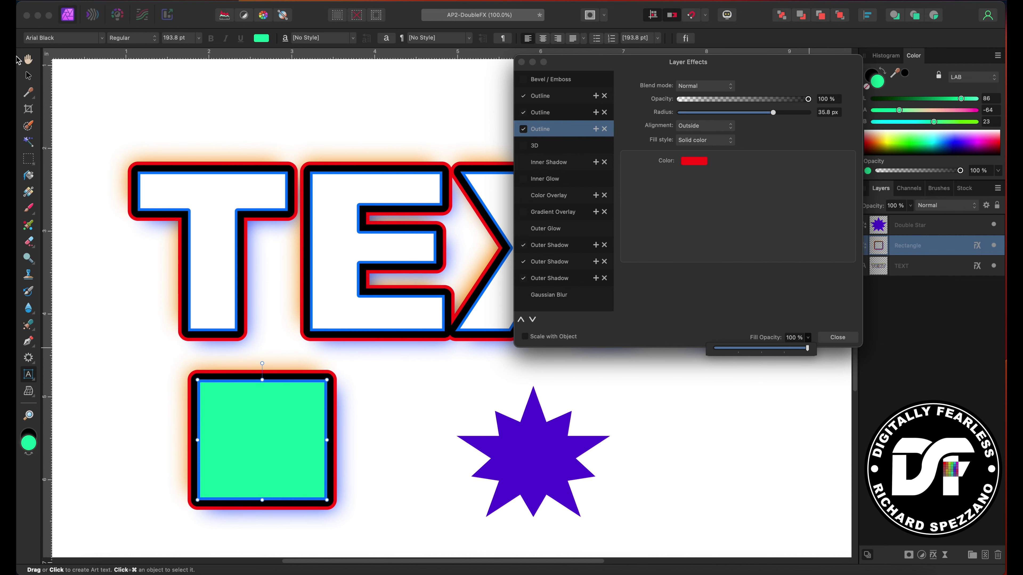
Move the rectangle over the text, reorder its layer beneath the TEXT layer, and move it back below the letter T.
{"action": "left_click", "coordinate": [27, 76]}
{"action": "left_click_drag", "start_coordinate": [279, 434], "coordinate": [359, 306]}
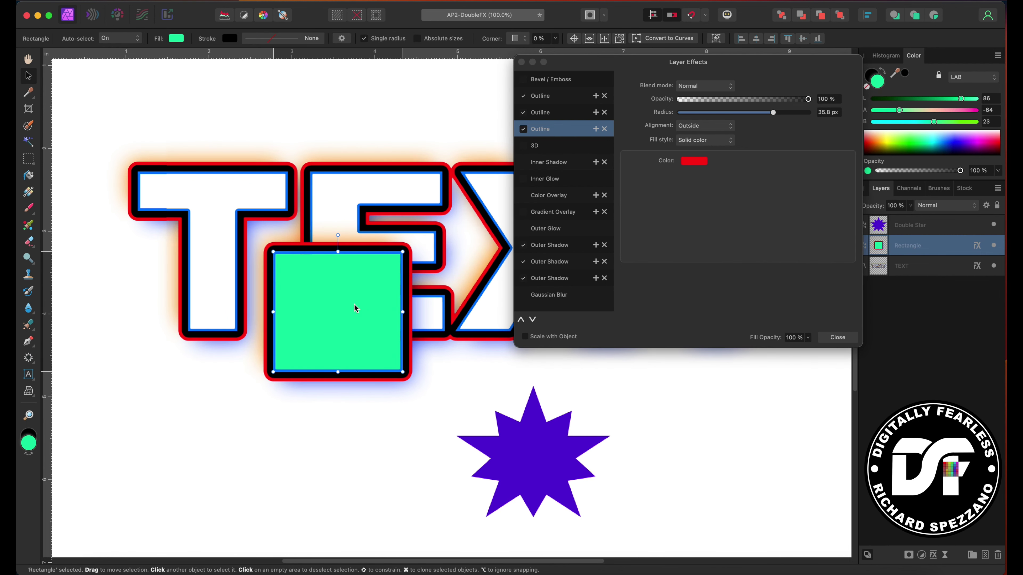
{"action": "left_click_drag", "start_coordinate": [901, 250], "coordinate": [904, 285]}
{"action": "left_click_drag", "start_coordinate": [306, 336], "coordinate": [162, 481]}
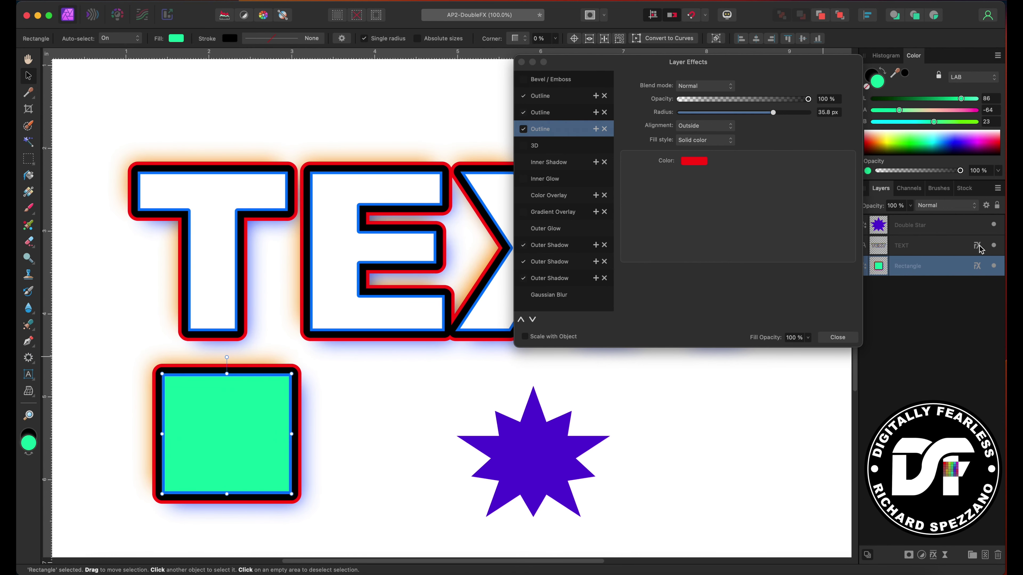
Copy the text's layer effects onto the double star and recolour the star's fill to pale yellow.
{"action": "left_click_drag", "start_coordinate": [979, 248], "coordinate": [977, 224]}
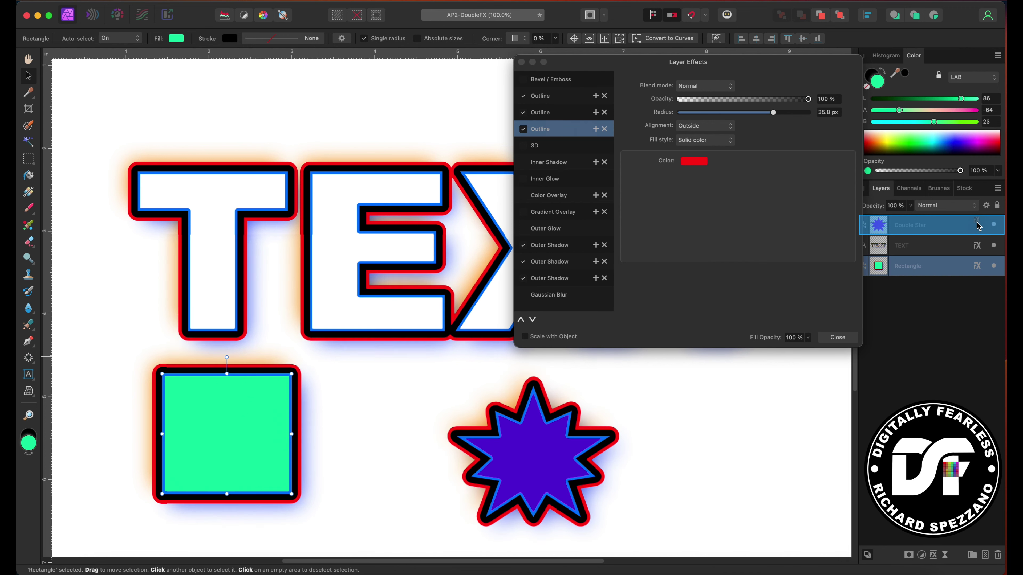
{"action": "left_click", "coordinate": [532, 437]}
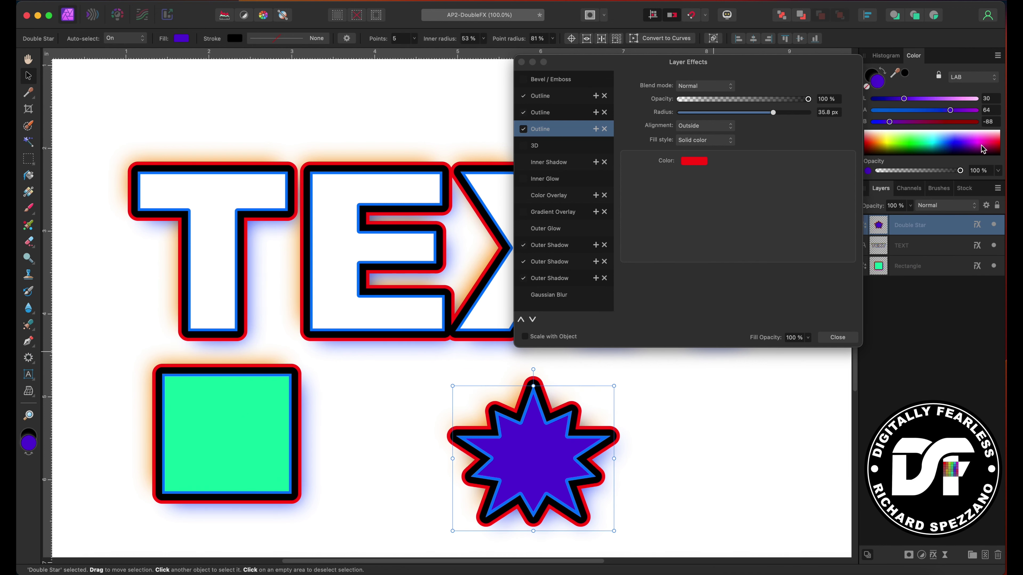
{"action": "left_click", "coordinate": [889, 140]}
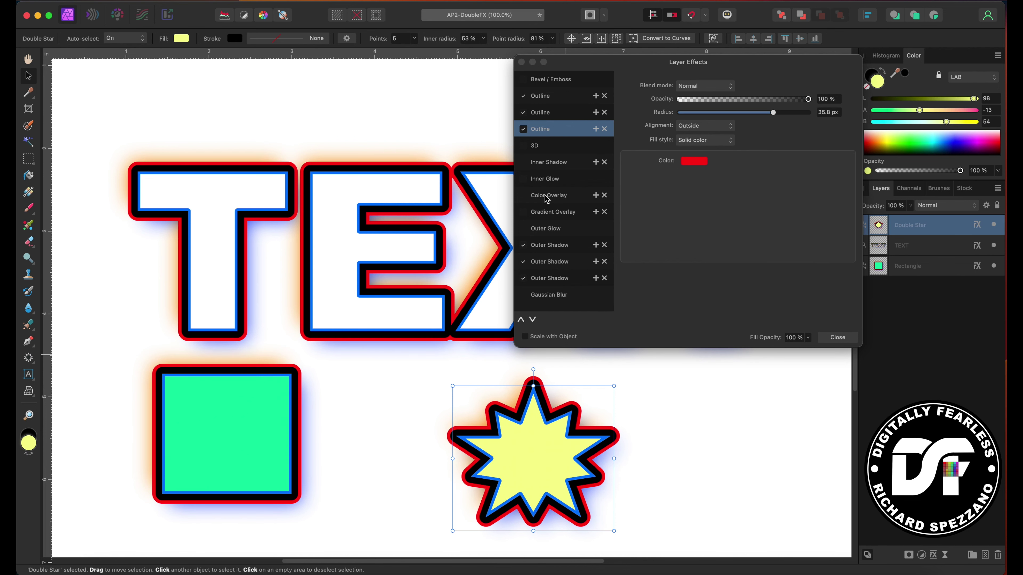
Enable a linear gradient overlay on the double star and set its starting stop to cyan (00F4FF).
{"action": "left_click", "coordinate": [571, 212]}
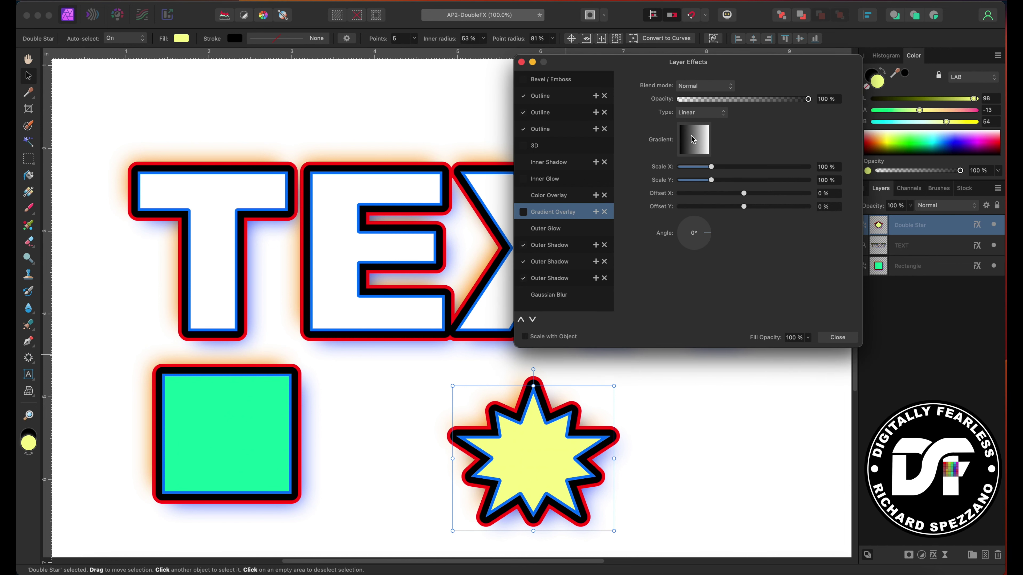
{"action": "left_click", "coordinate": [524, 213]}
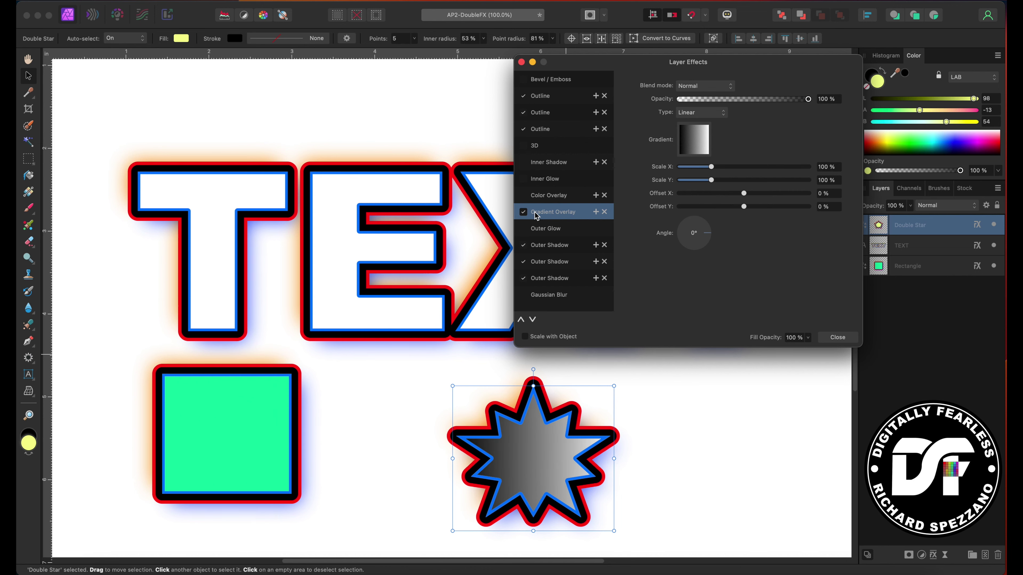
{"action": "left_click", "coordinate": [693, 151]}
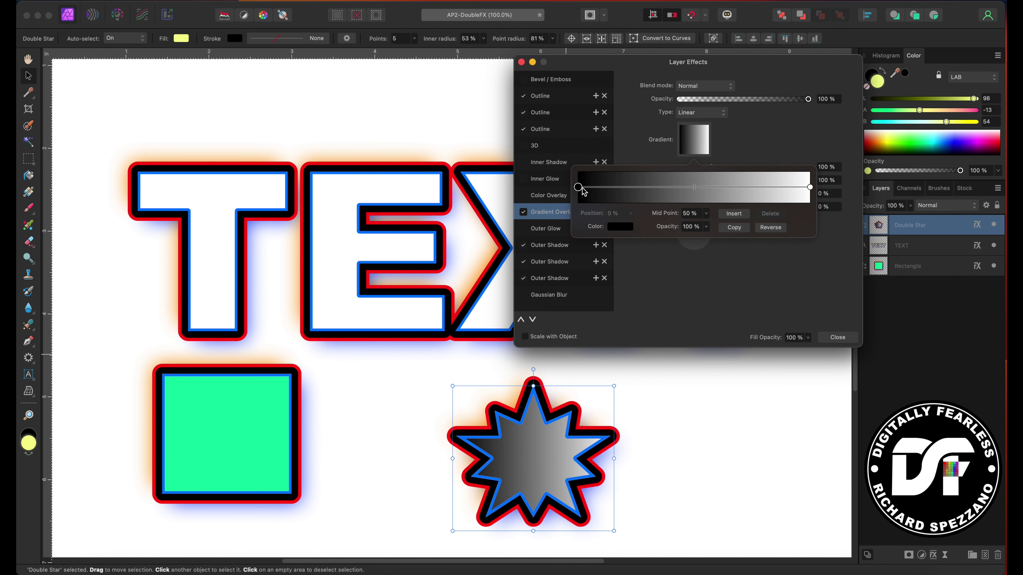
{"action": "left_click", "coordinate": [620, 227]}
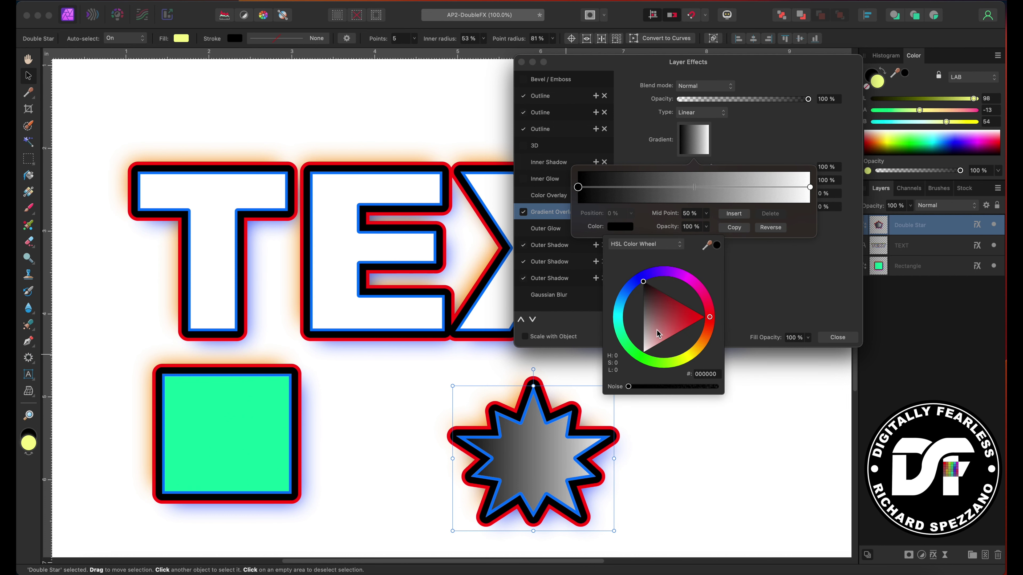
{"action": "left_click", "coordinate": [619, 318]}
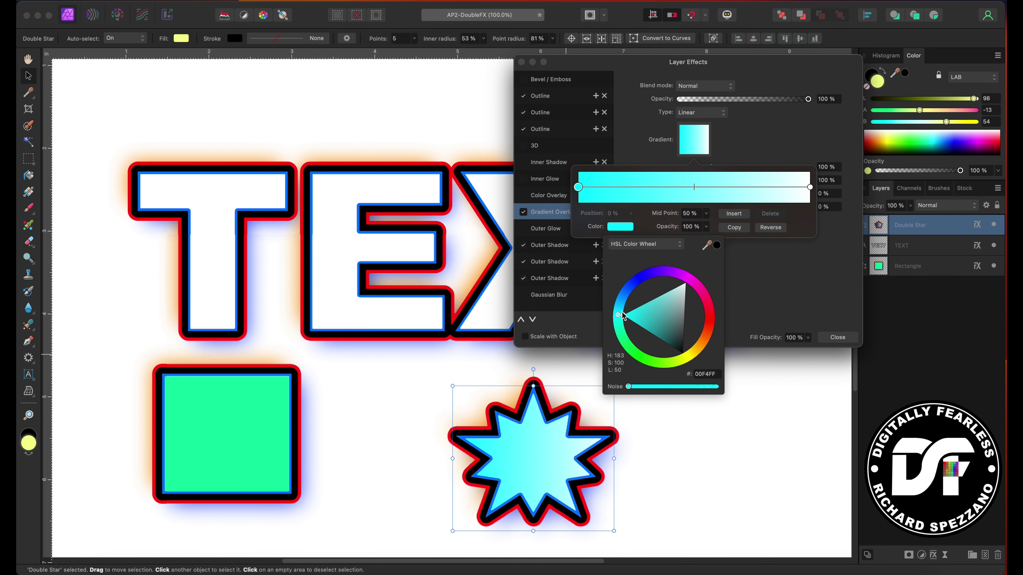
Set the gradient overlay's end stop to yellow (FFF400) and close the gradient editor.
{"action": "left_click", "coordinate": [810, 187]}
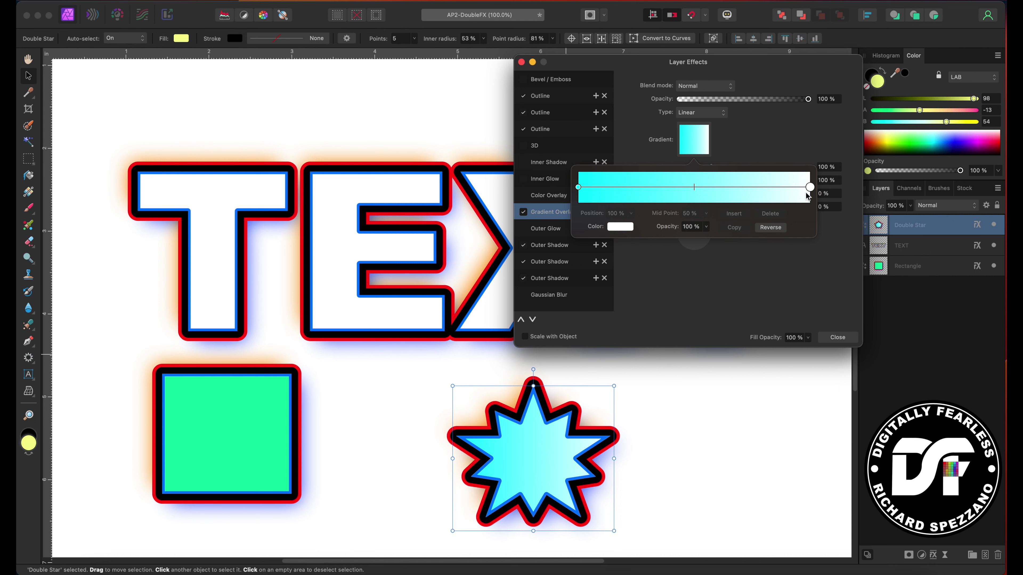
{"action": "left_click", "coordinate": [616, 229]}
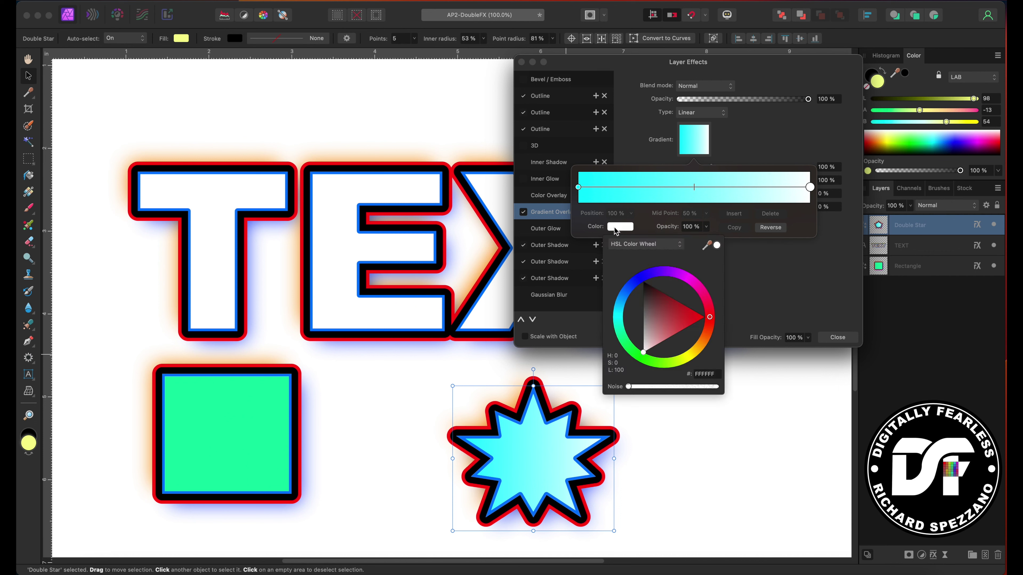
{"action": "left_click", "coordinate": [690, 360]}
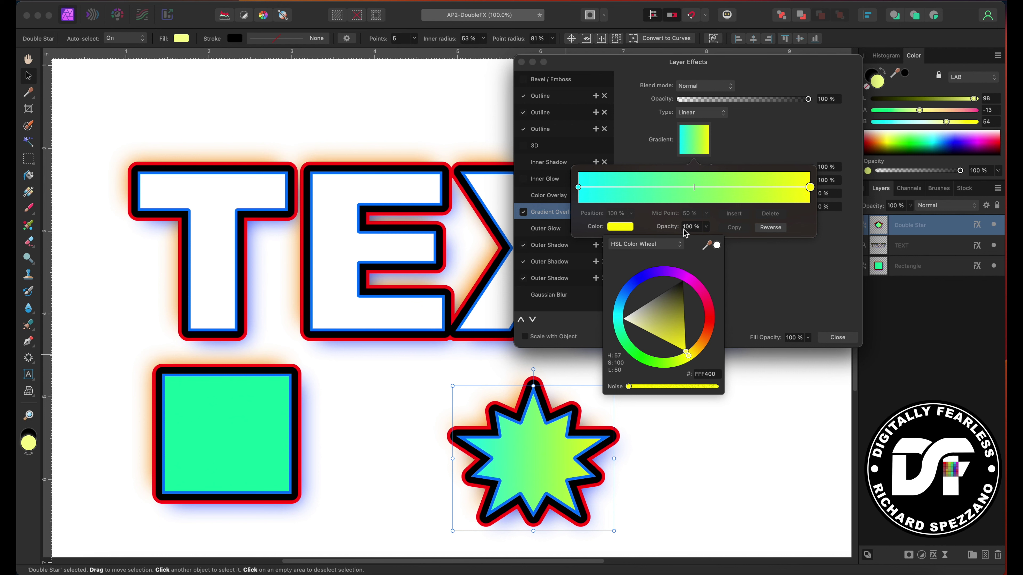
{"action": "left_click", "coordinate": [773, 138]}
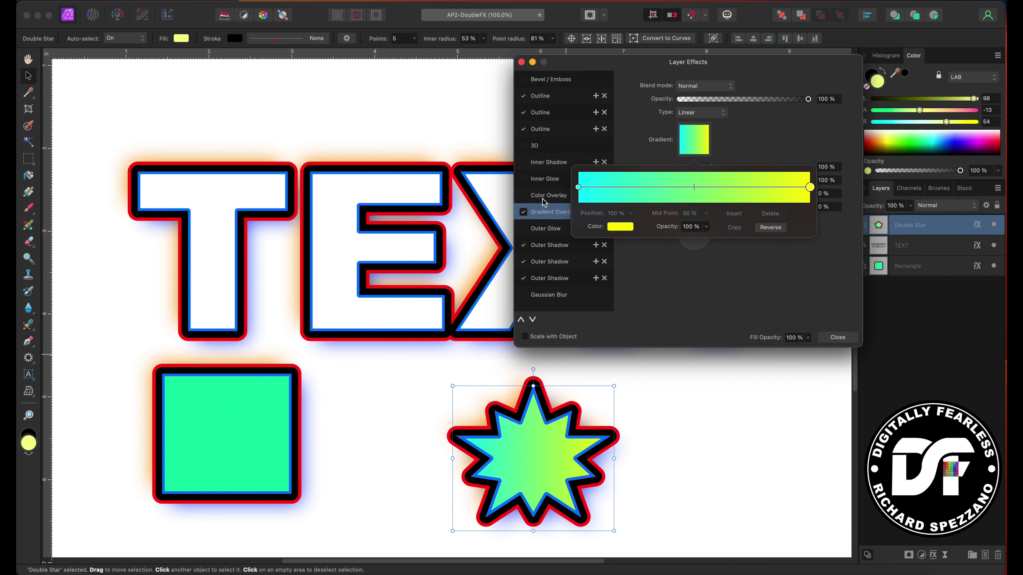
{"action": "left_click", "coordinate": [702, 284]}
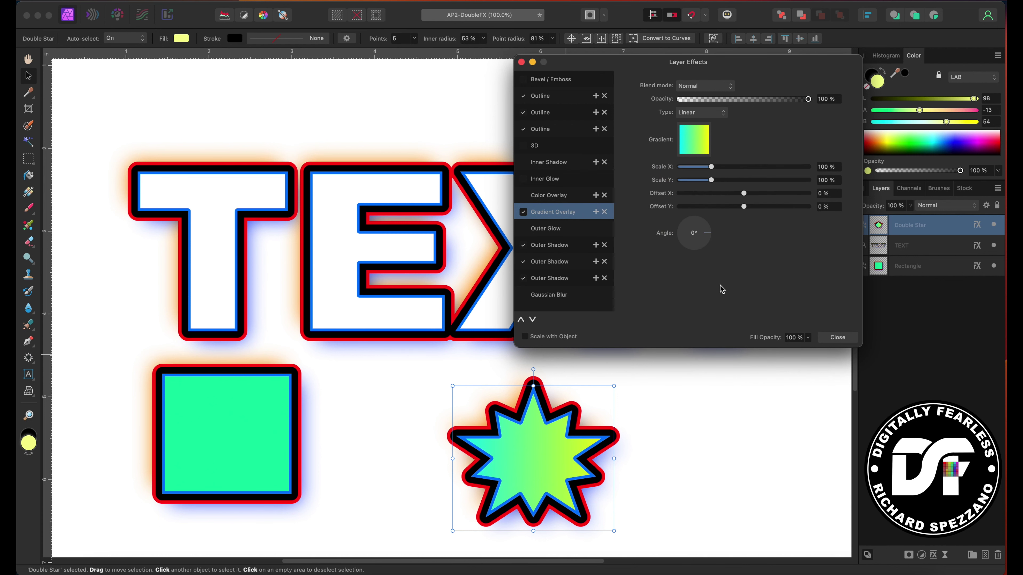
Add a second gradient overlay to the double star and insert a colour stop at 50 % in its gradient.
{"action": "left_click", "coordinate": [597, 212]}
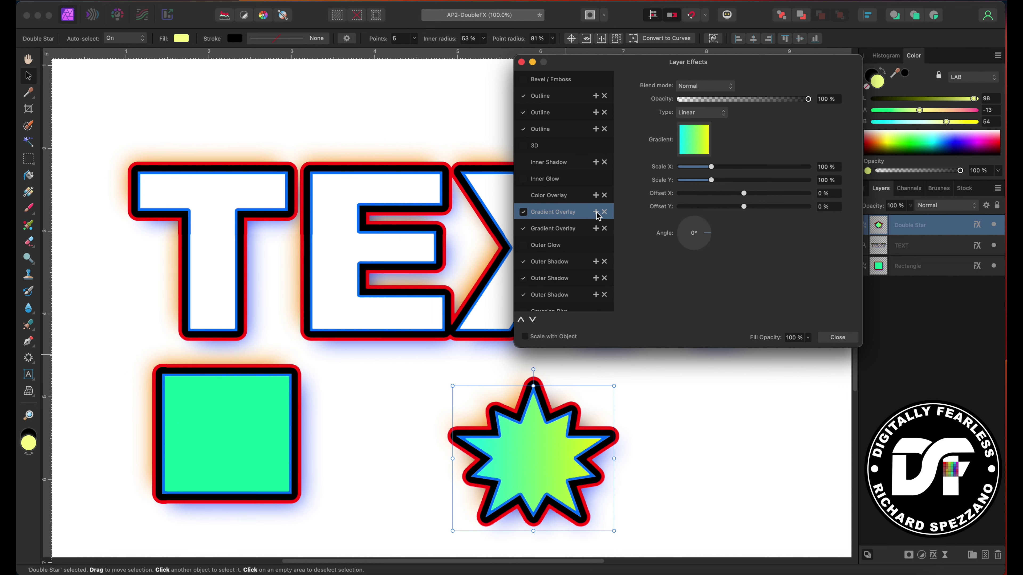
{"action": "left_click", "coordinate": [694, 139]}
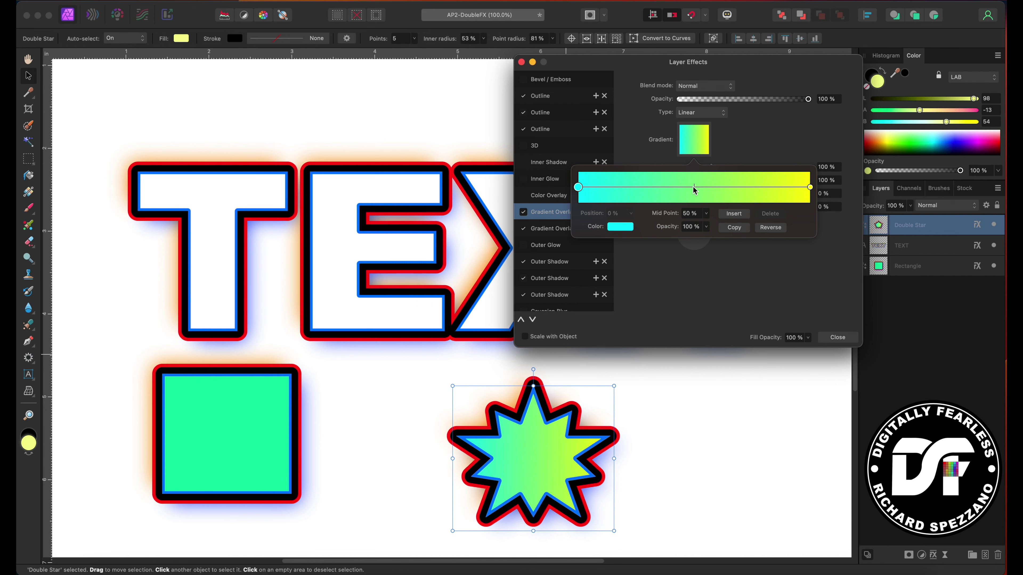
{"action": "left_click", "coordinate": [734, 214]}
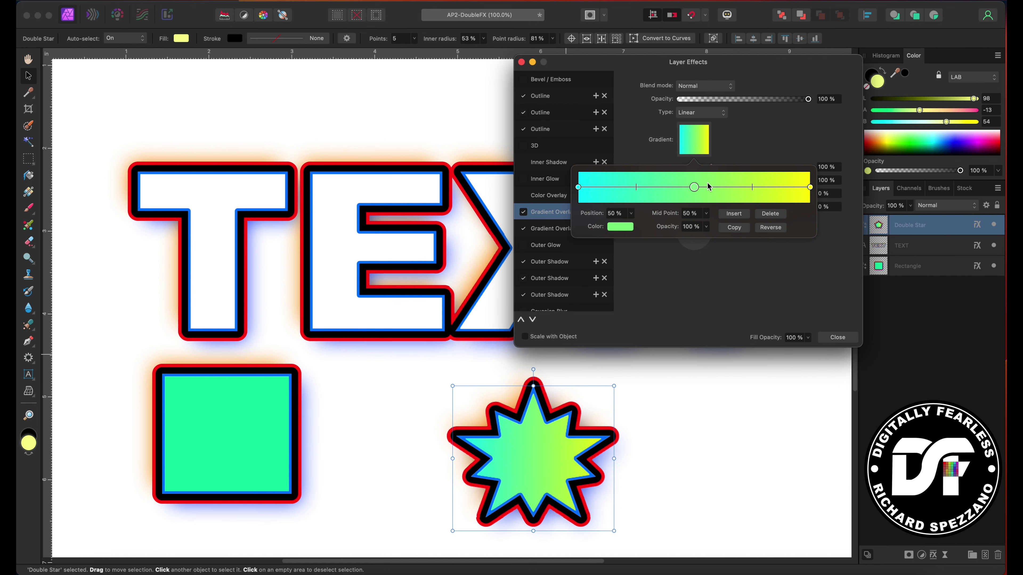
Set the second overlay's middle stop to pure red (FF0800), then select the cyan starting stop.
{"action": "left_click", "coordinate": [625, 228]}
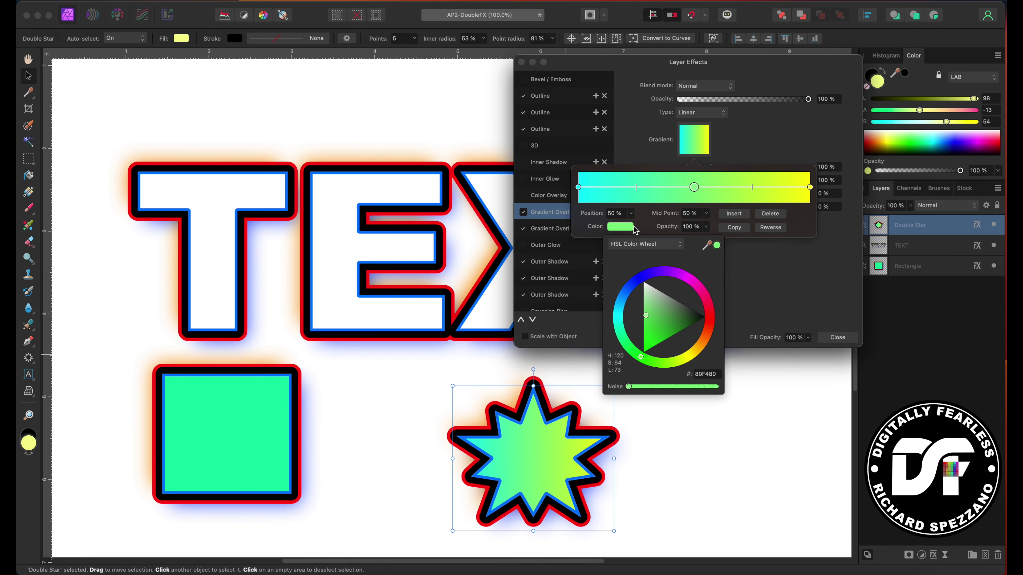
{"action": "left_click", "coordinate": [709, 315]}
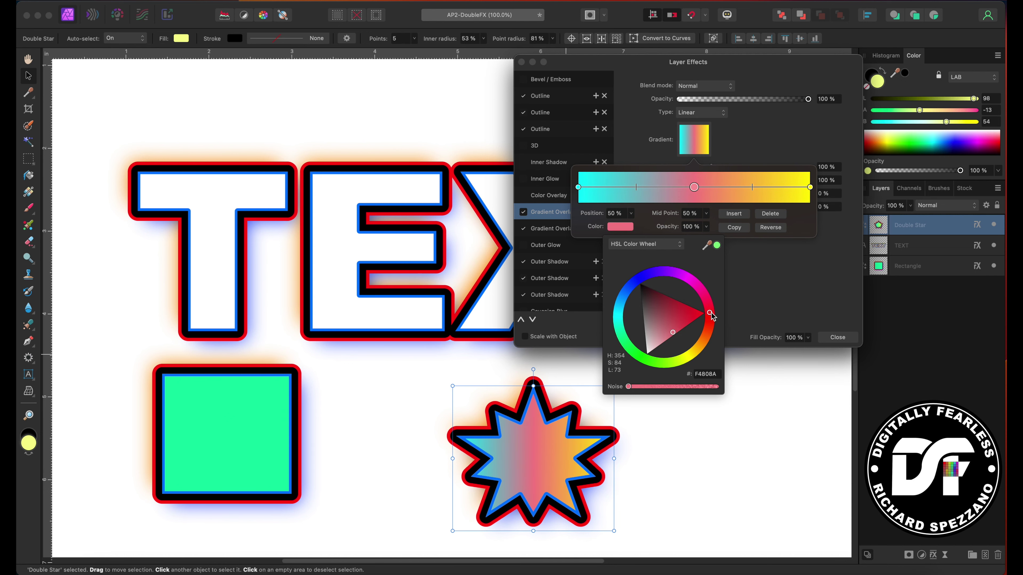
{"action": "left_click", "coordinate": [711, 318]}
{"action": "left_click_drag", "start_coordinate": [685, 324], "coordinate": [737, 309]}
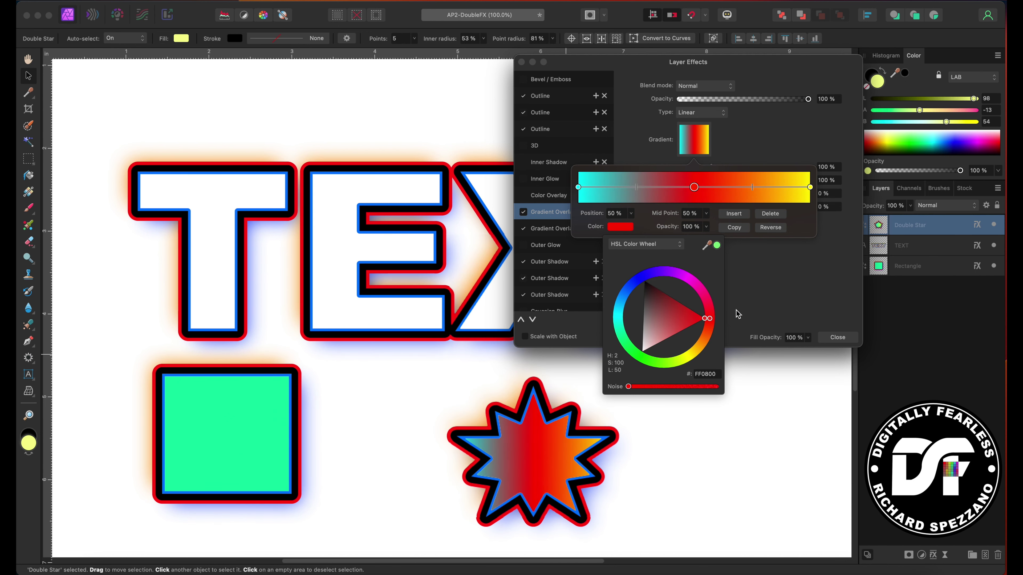
{"action": "left_click", "coordinate": [765, 138]}
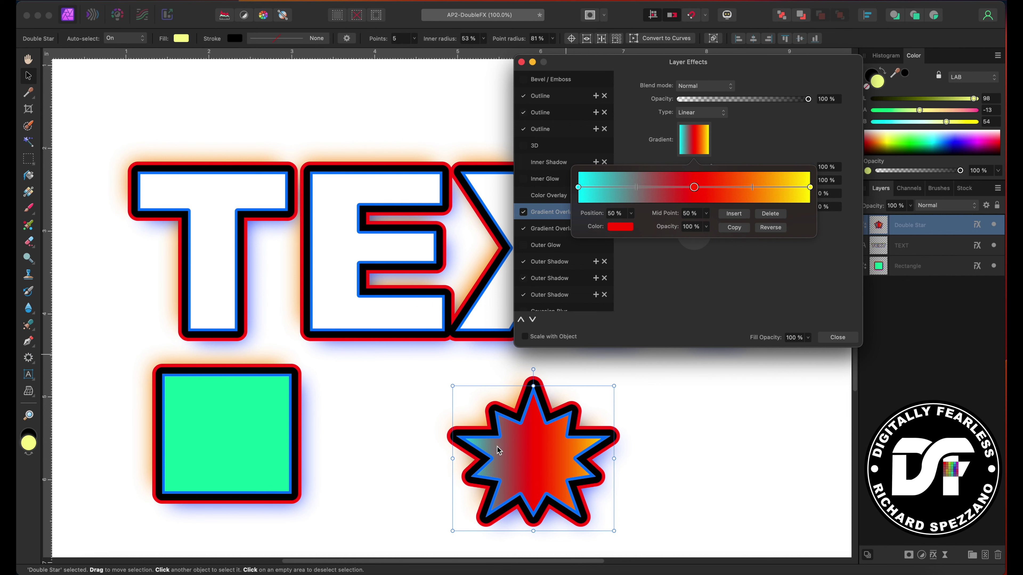
{"action": "left_click", "coordinate": [578, 187]}
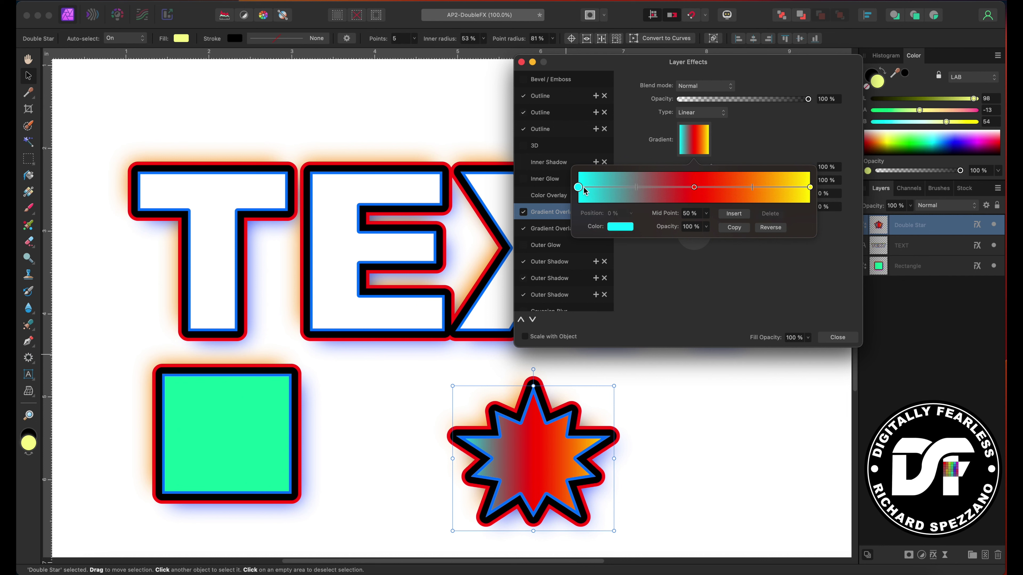
Preview various blend modes on the double star's second gradient overlay, including Darken, Color Burn, Add, Soft Light and Color Dodge.
{"action": "left_click", "coordinate": [715, 90]}
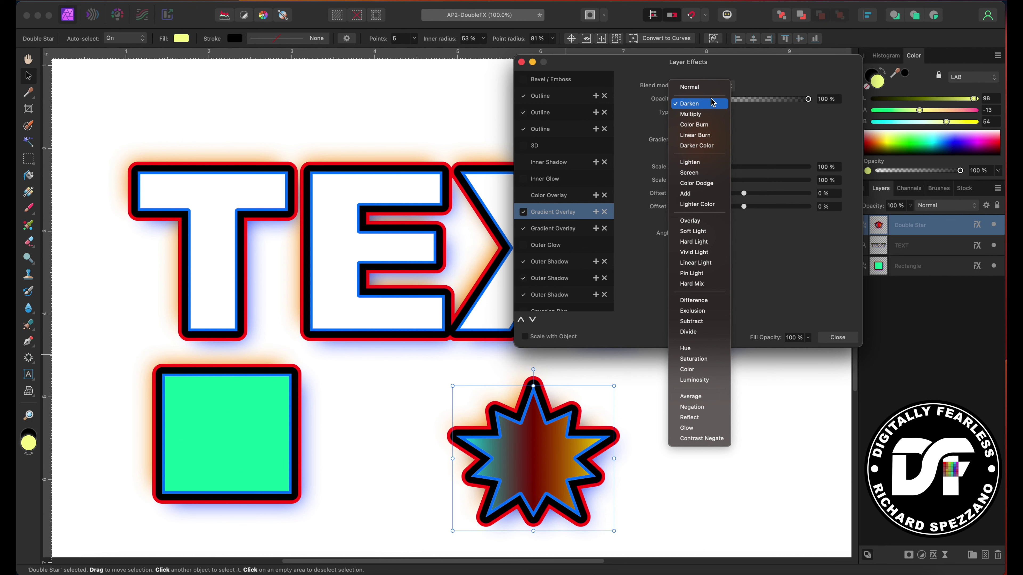
{"action": "key", "text": "Down"}
{"action": "key", "text": "Down"}
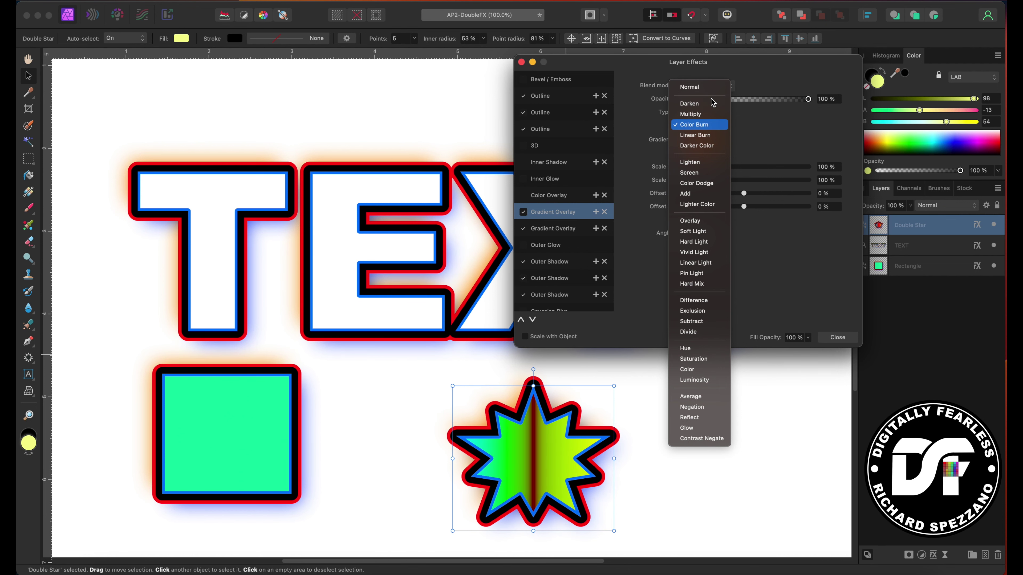
{"action": "key", "text": "Down"}
{"action": "key", "text": "Down"}
{"action": "key", "text": "Down"}
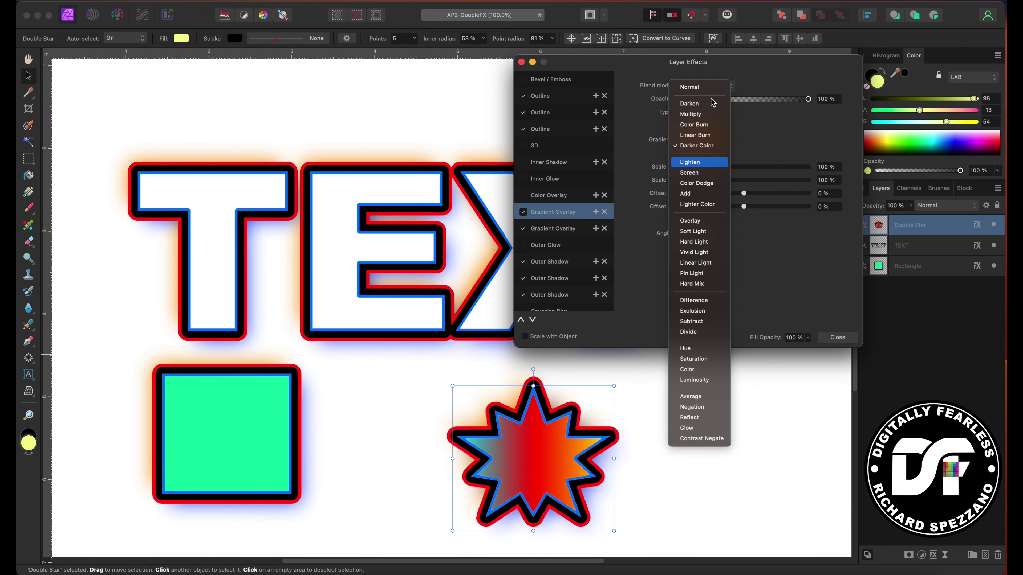
{"action": "key", "text": "Down"}
{"action": "key", "text": "Down"}
{"action": "key", "text": "Down"}
{"action": "key", "text": "Down"}
{"action": "key", "text": "Down"}
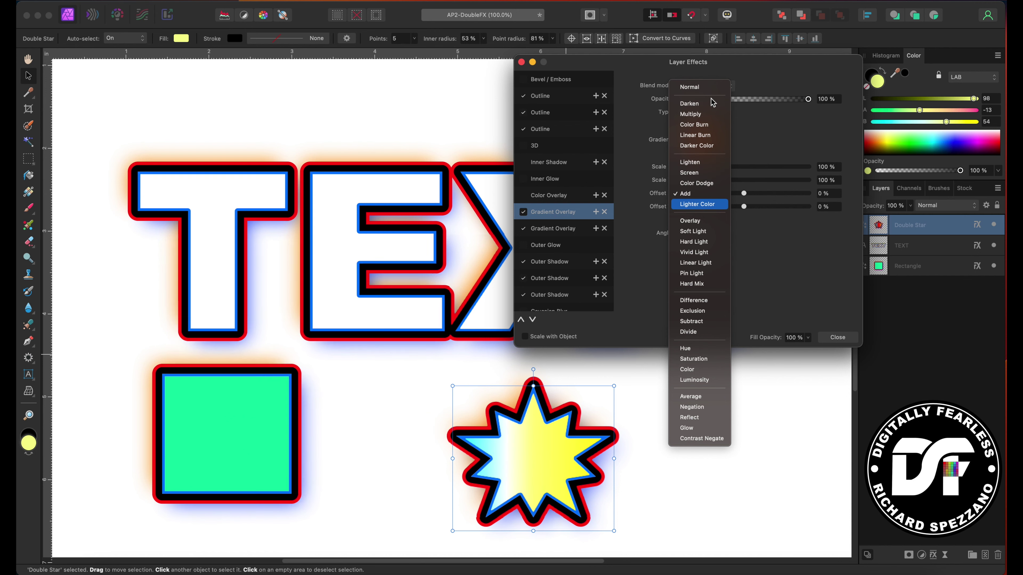
{"action": "key", "text": "Down"}
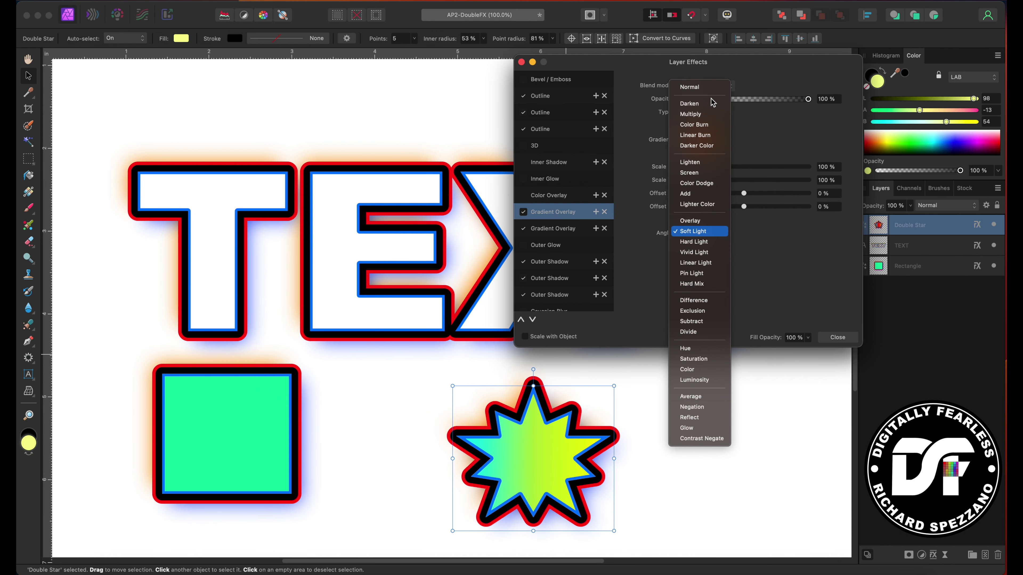
{"action": "key", "text": "Down"}
{"action": "key", "text": "Down"}
{"action": "key", "text": "Down"}
{"action": "key", "text": "Down"}
{"action": "key", "text": "Down"}
{"action": "key", "text": "Down"}
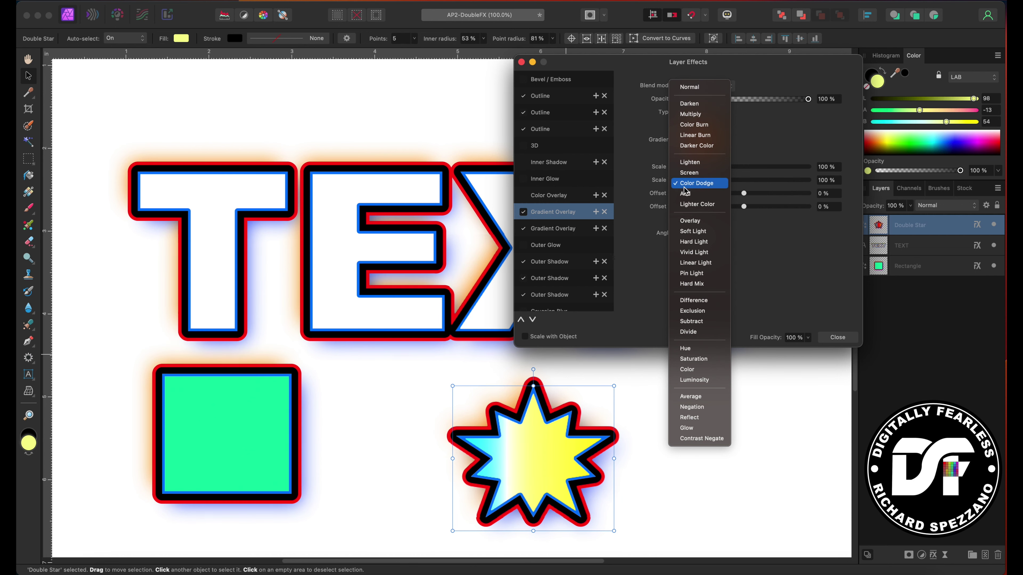
Set the second gradient overlay's blend mode to Color Burn, with Scale X at 135 % and Scale Y at 239 %.
{"action": "left_click", "coordinate": [696, 125]}
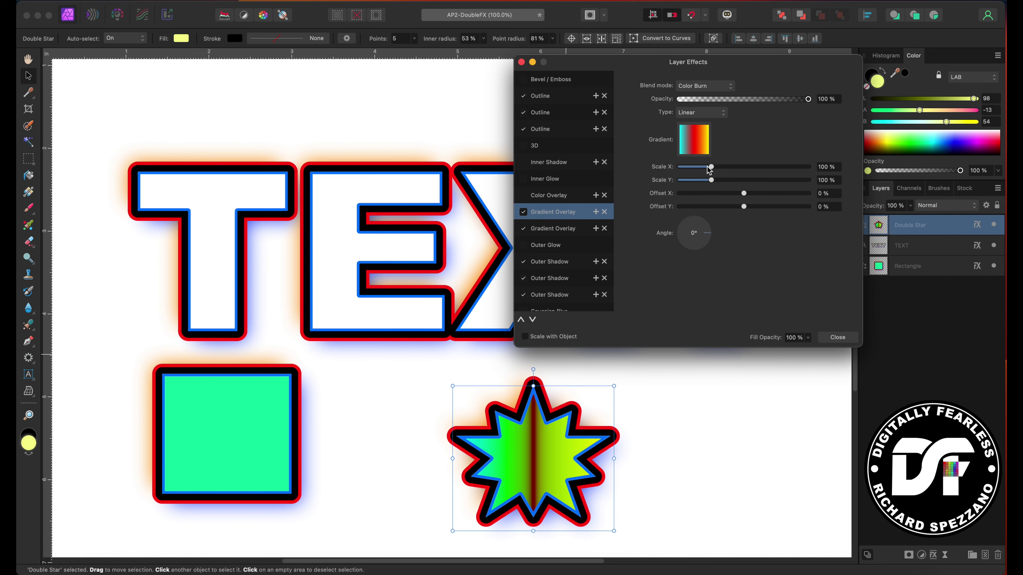
{"action": "left_click_drag", "start_coordinate": [713, 169], "coordinate": [756, 177]}
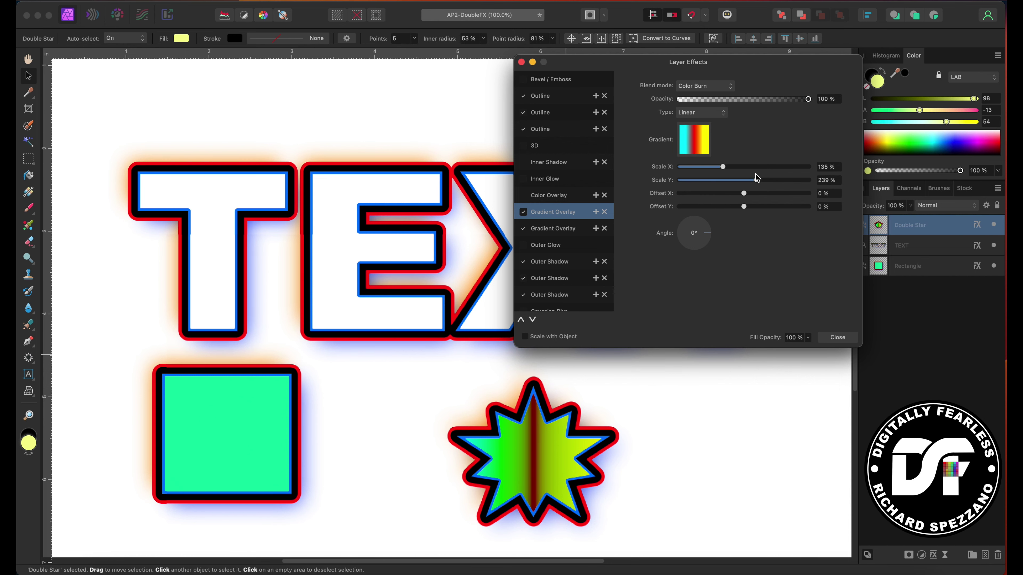
Close the layer effects and move the double star further away from the green square with the Move tool.
{"action": "left_click", "coordinate": [27, 78]}
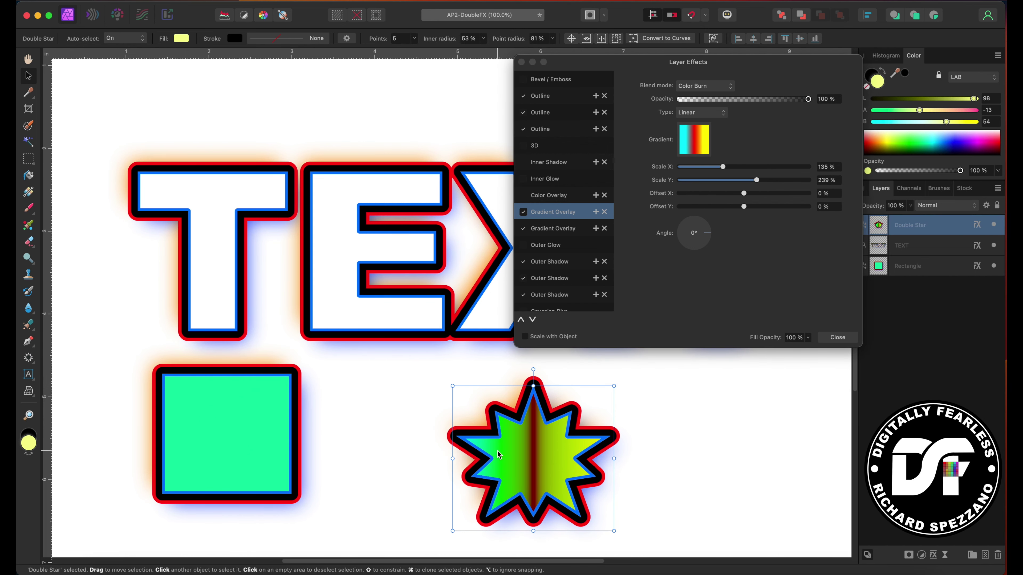
{"action": "left_click_drag", "start_coordinate": [522, 458], "coordinate": [418, 428]}
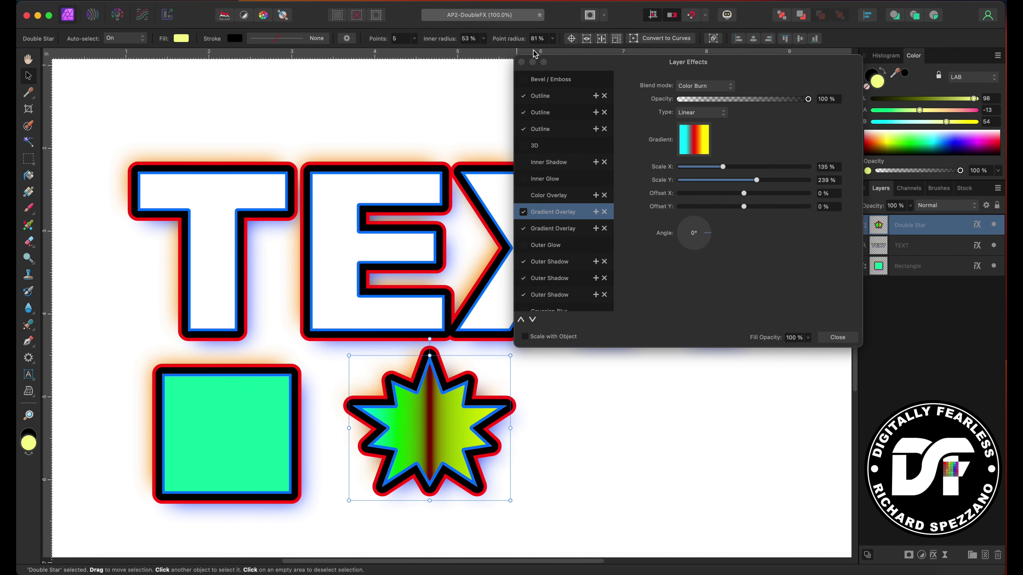
{"action": "left_click", "coordinate": [521, 62]}
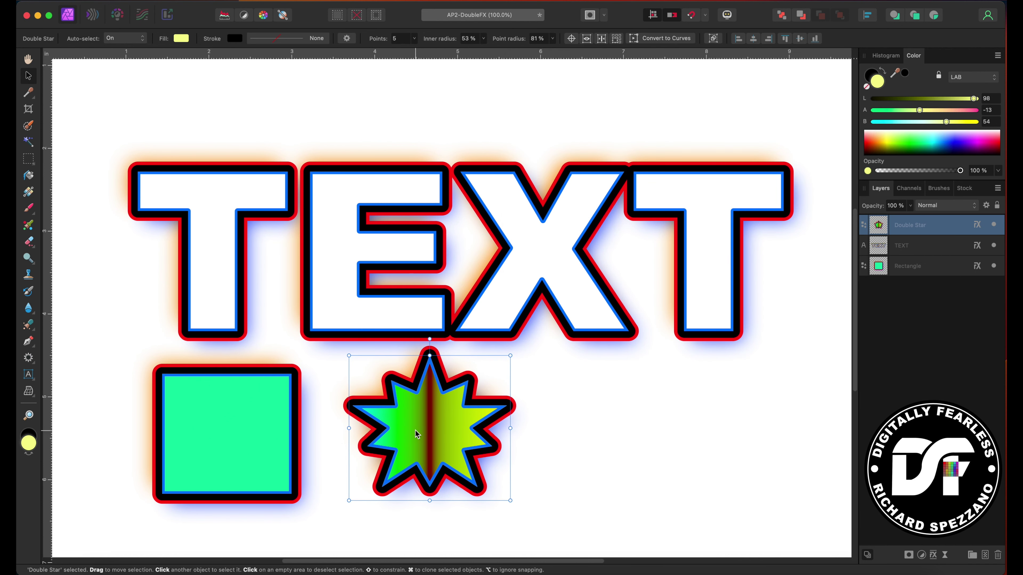
{"action": "left_click_drag", "start_coordinate": [422, 427], "coordinate": [604, 430]}
Move the TEXT object slightly up and place the green square and double star side by side centred beneath it.
{"action": "left_click_drag", "start_coordinate": [229, 397], "coordinate": [223, 378]}
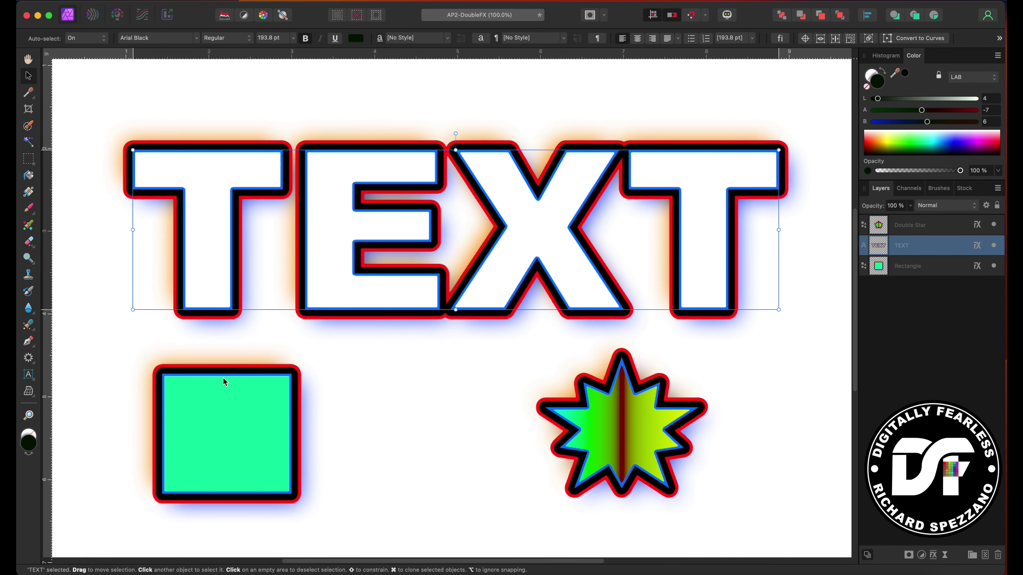
{"action": "left_click", "coordinate": [242, 442]}
{"action": "left_click_drag", "start_coordinate": [254, 426], "coordinate": [362, 401]}
{"action": "left_click_drag", "start_coordinate": [638, 406], "coordinate": [551, 374]}
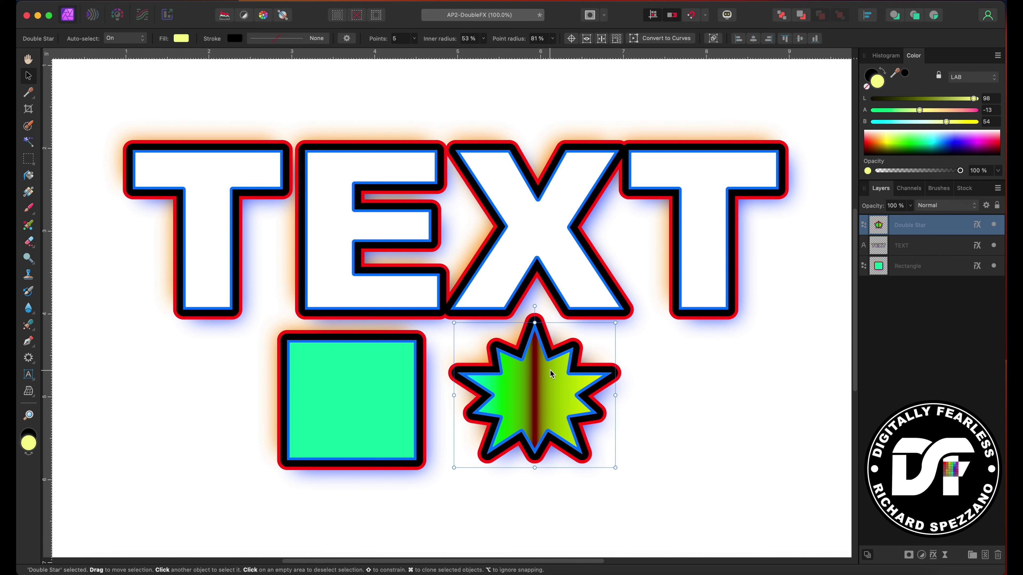
{"action": "left_click_drag", "start_coordinate": [551, 371], "coordinate": [547, 381]}
Activate the Artistic Text tool.
{"action": "key", "text": "t"}
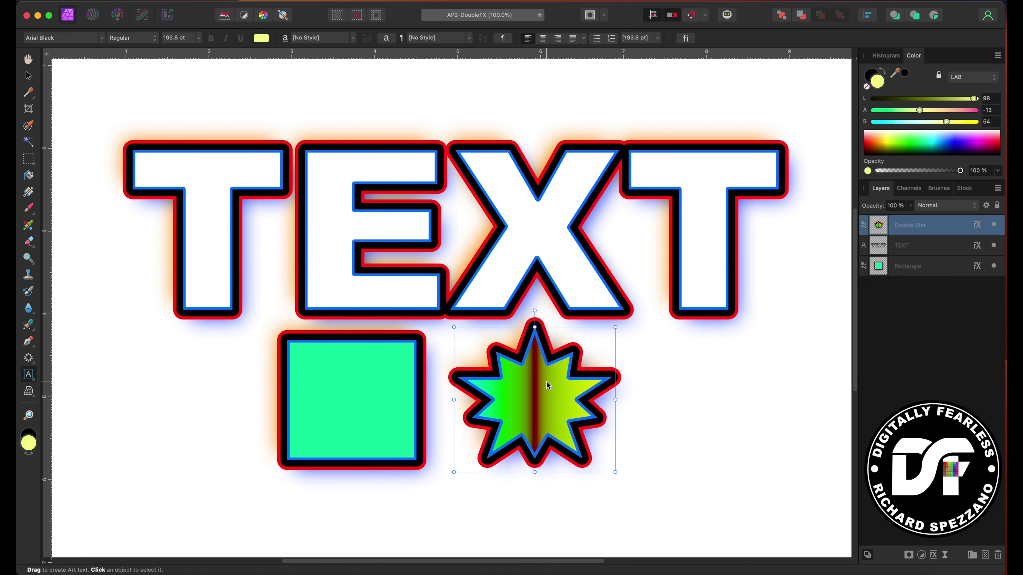